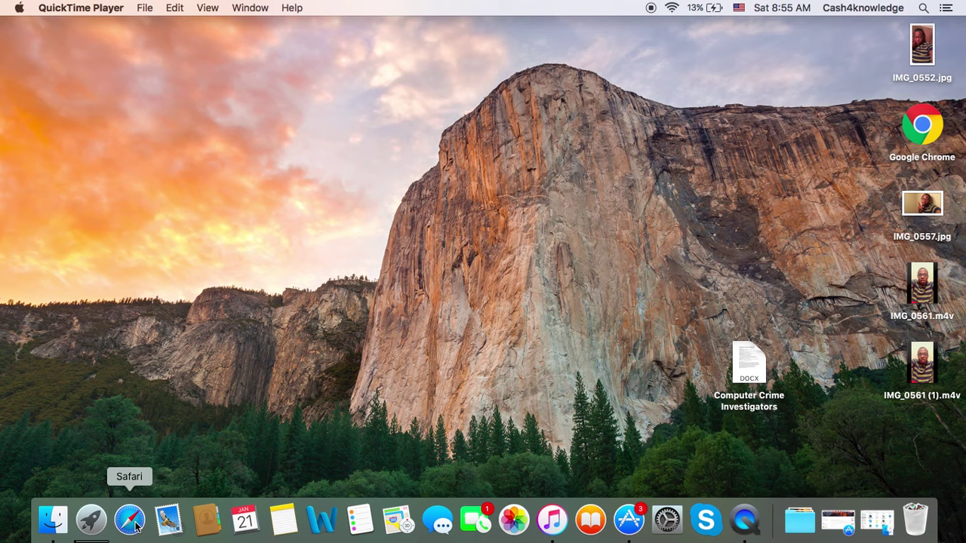
# - Open Safari and go to google.com
pyautogui.click(130, 520)
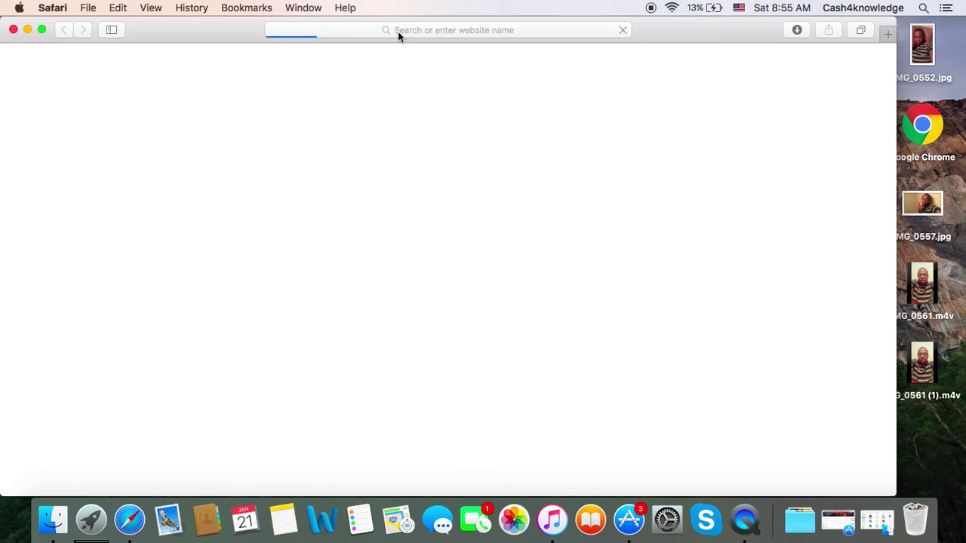
pyautogui.click(397, 31)
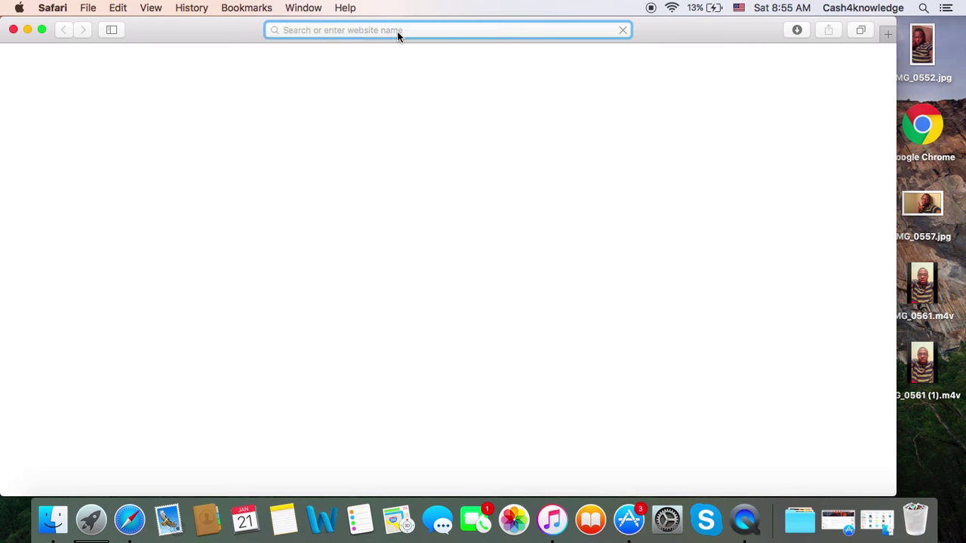
pyautogui.write('go')
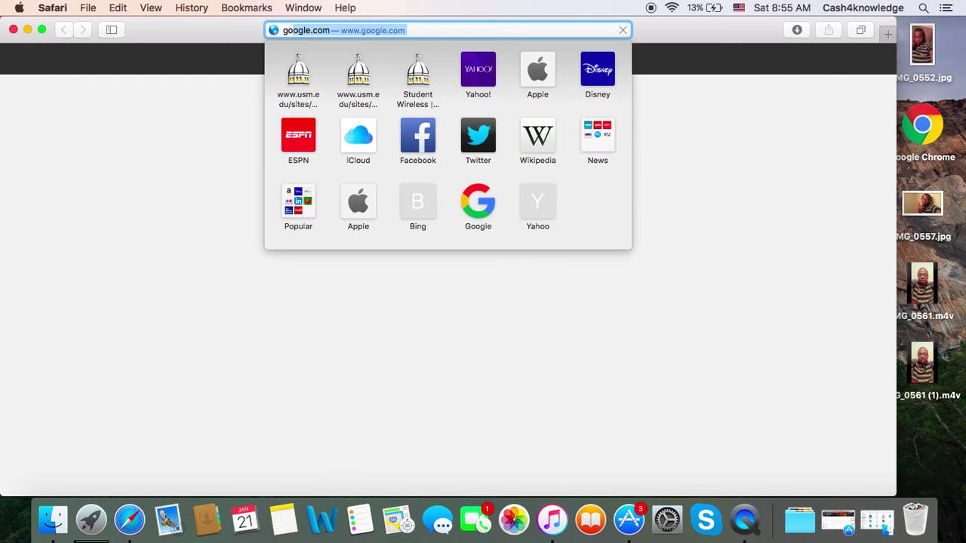
pyautogui.write('ogl')
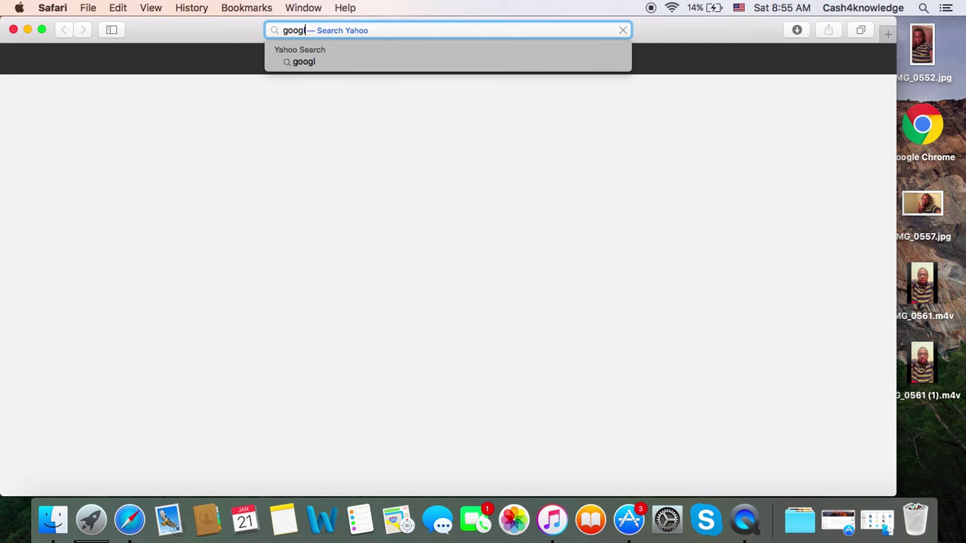
pyautogui.write('e.com')
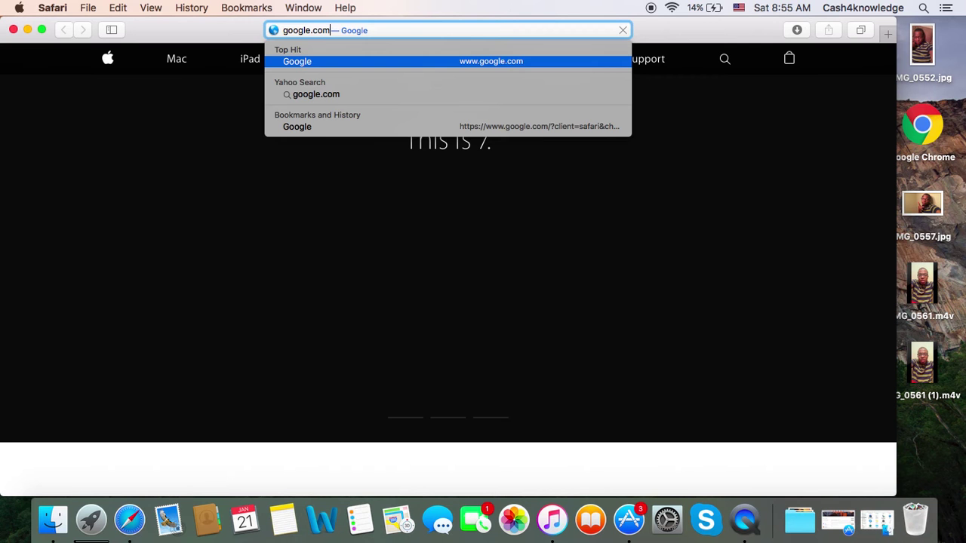
pyautogui.press('Return')
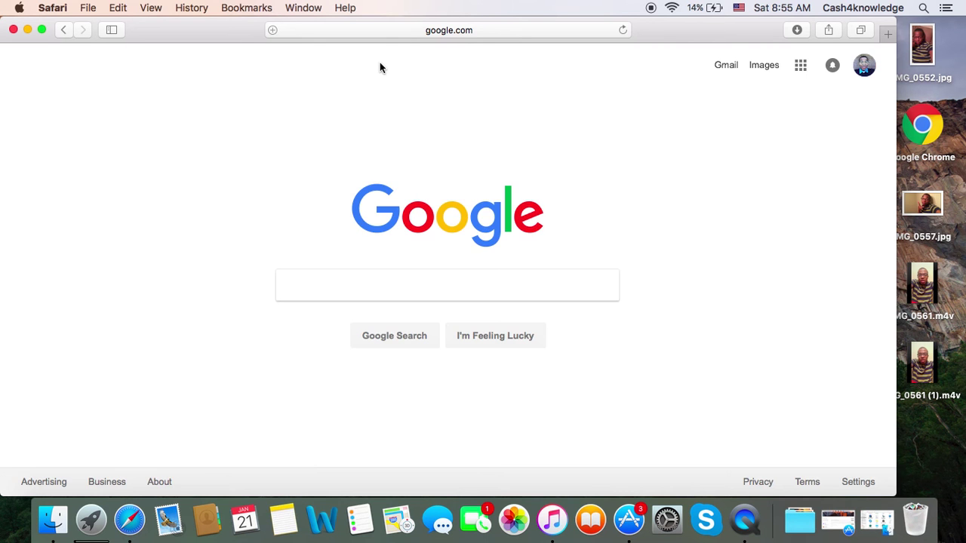
# - Search Google for "malwarebytes for mac"
pyautogui.click(348, 277)
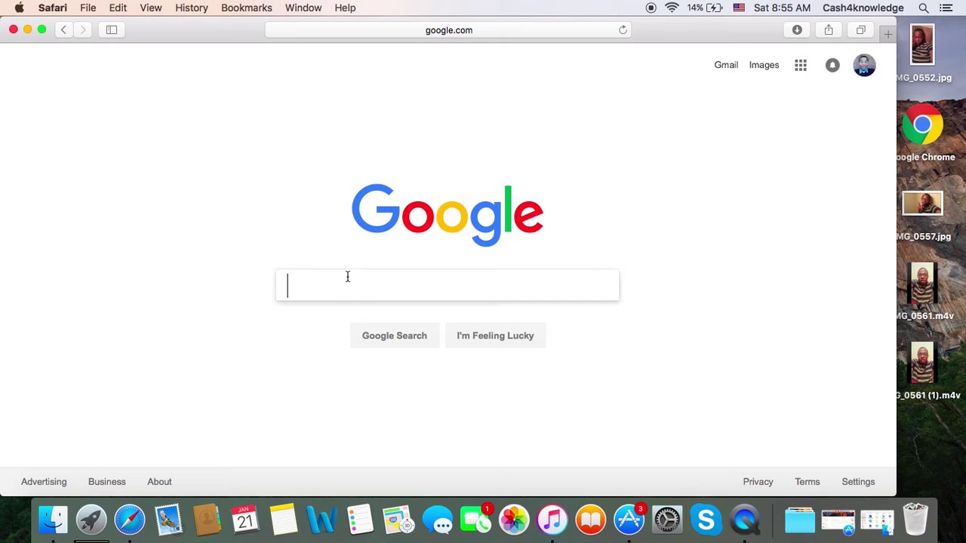
pyautogui.write('mal')
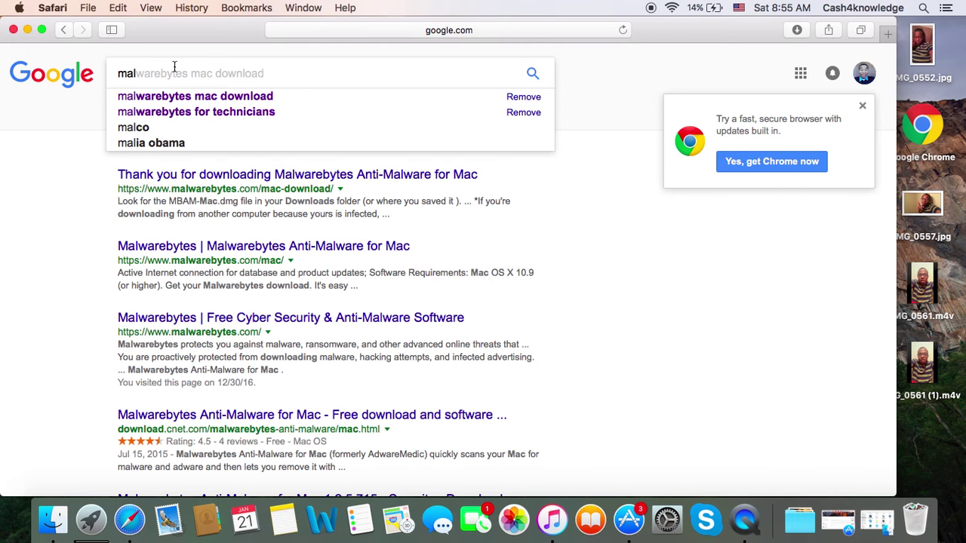
pyautogui.write('warebytes')
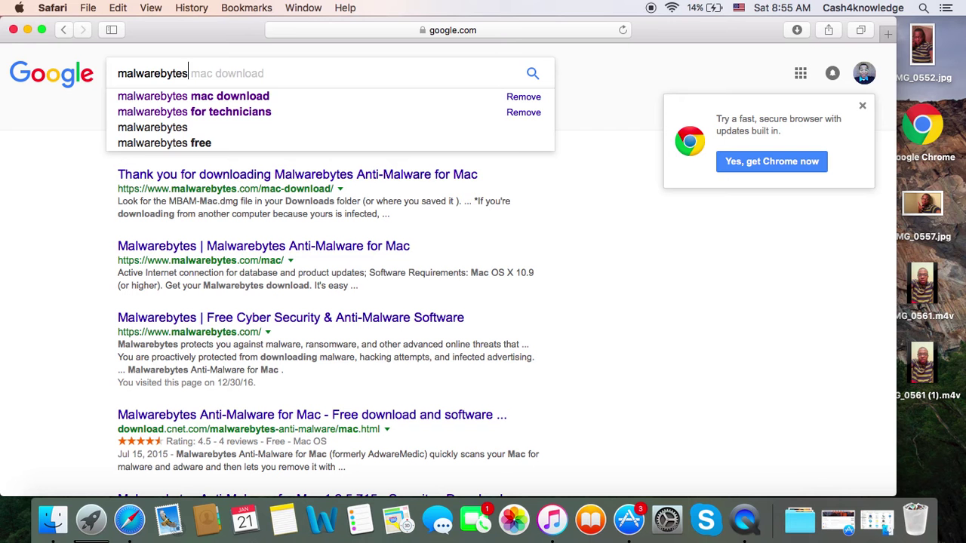
pyautogui.write(' for mac')
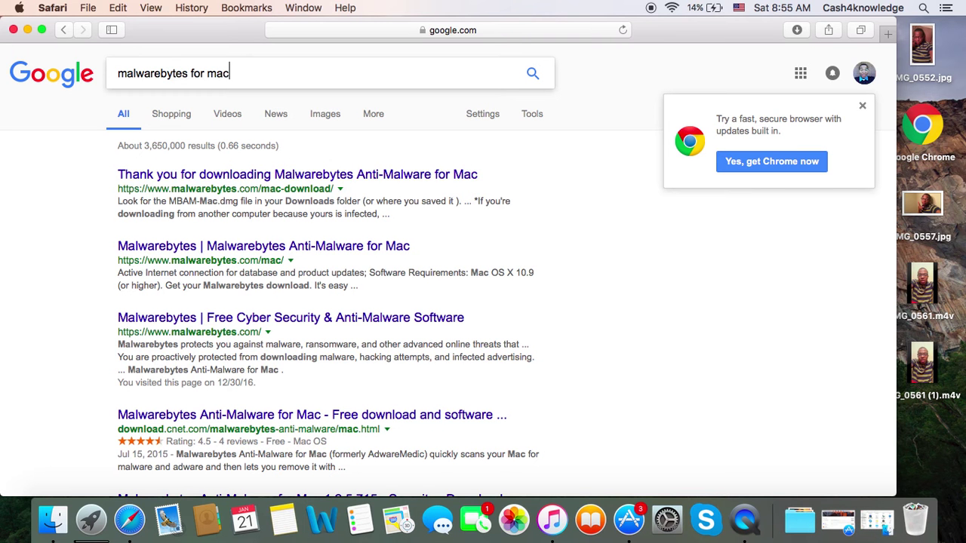
pyautogui.press('Return')
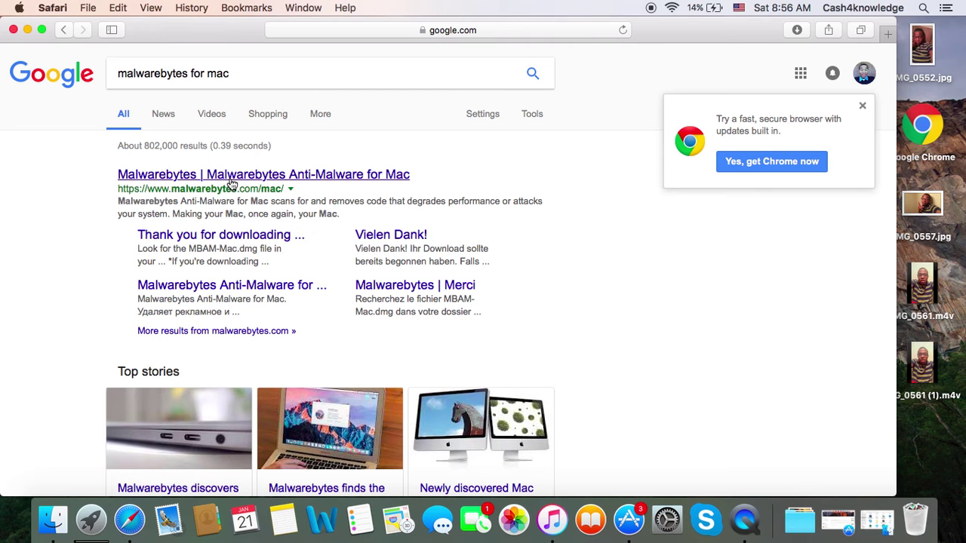
# - Open the official Malwarebytes Anti-Malware for Mac page, decline the chat offer and download the free installer
pyautogui.click(231, 179)
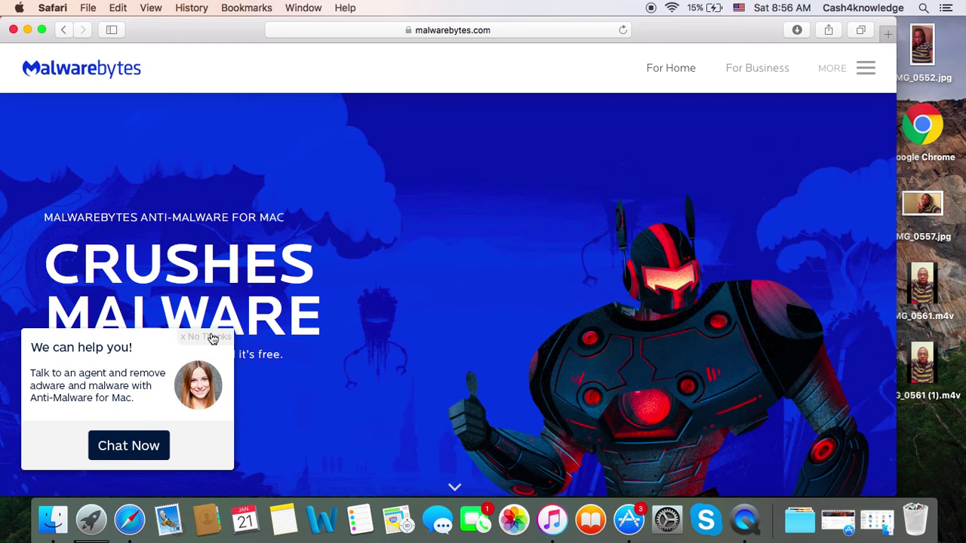
pyautogui.click(206, 338)
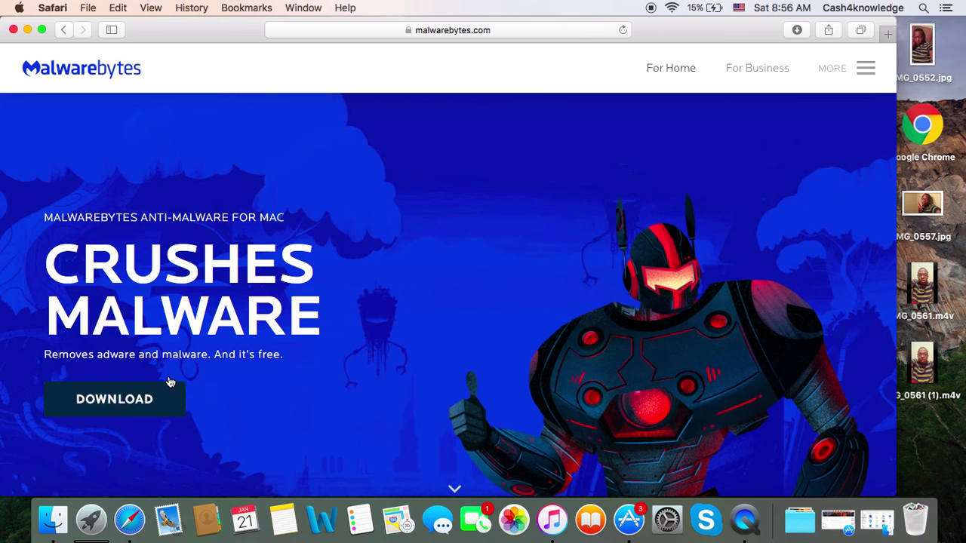
pyautogui.click(128, 401)
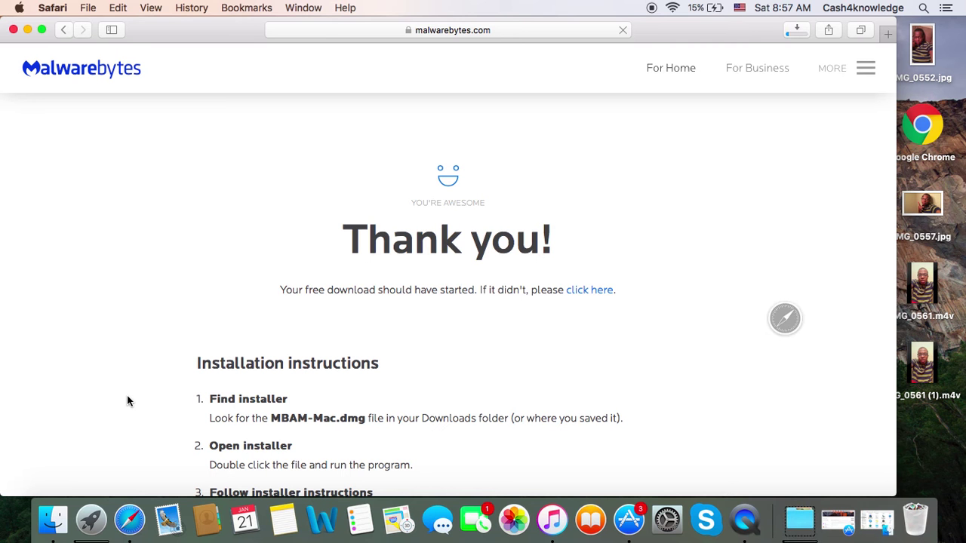
# - Check the progress of the Malwarebytes installer download
pyautogui.click(800, 520)
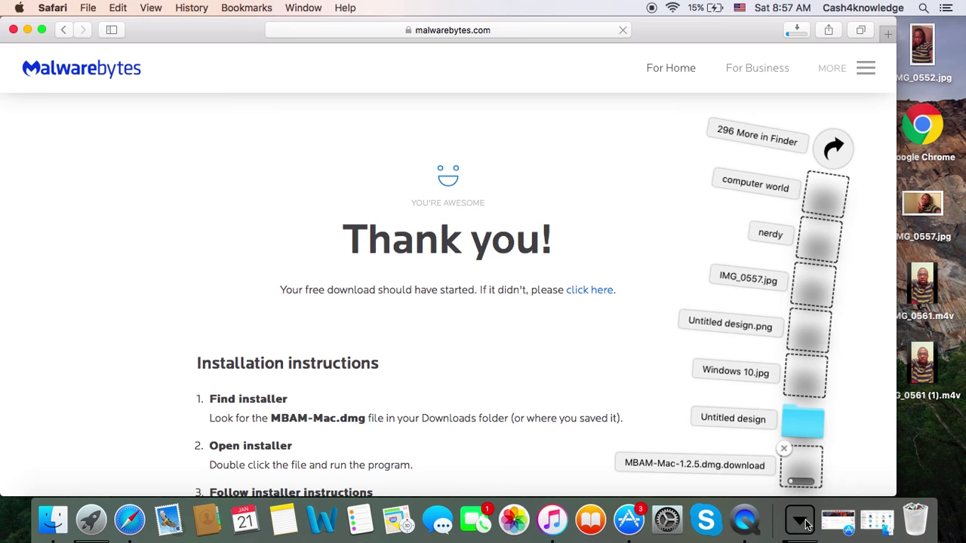
pyautogui.click(805, 523)
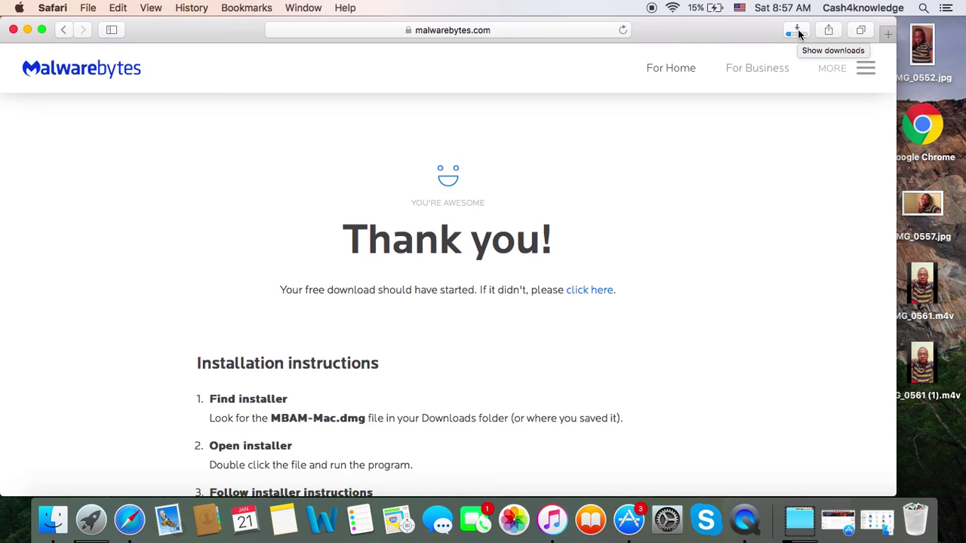
pyautogui.click(798, 32)
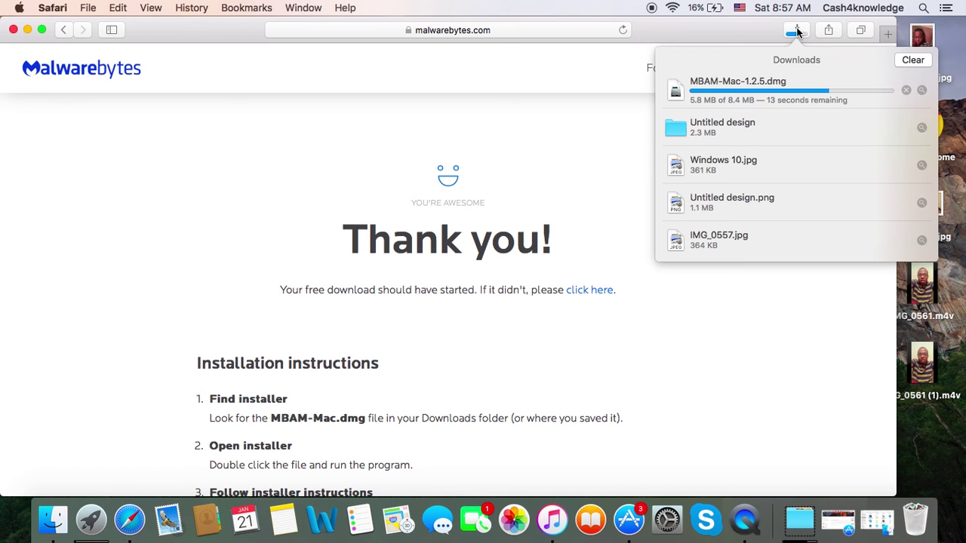
# - Minimize the browser window and open the downloaded MBAM-Mac-1.2.5-3.dmg disk image
pyautogui.click(27, 30)
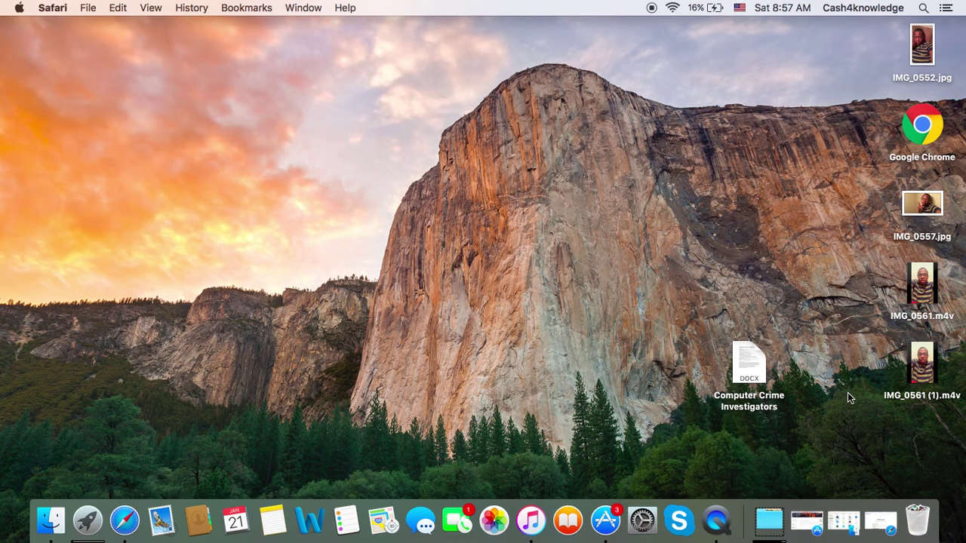
pyautogui.click(769, 521)
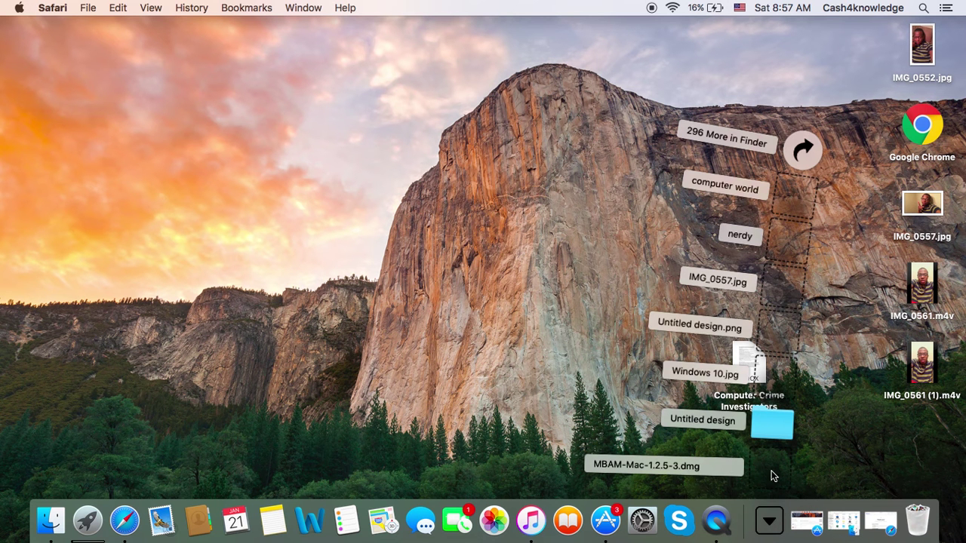
pyautogui.click(773, 475)
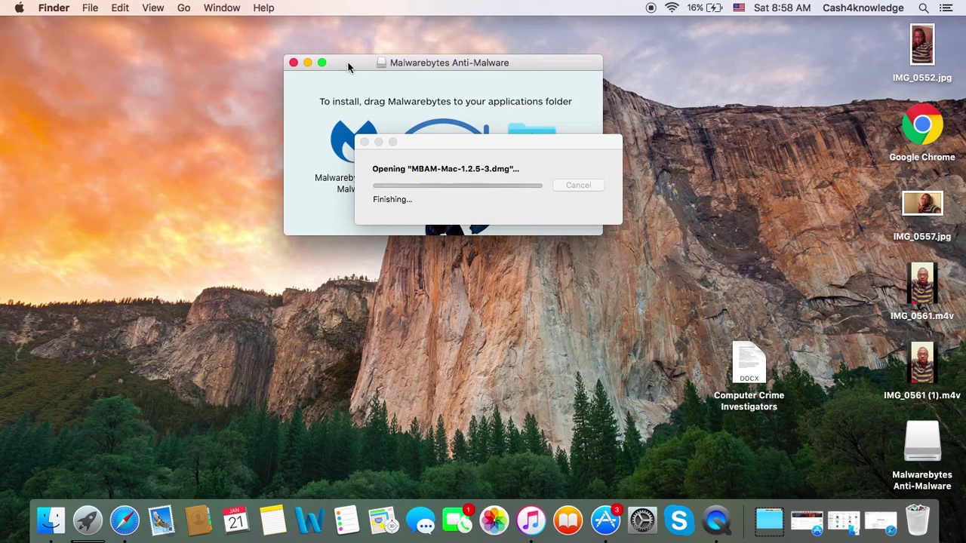
# - Install Malwarebytes Anti-Malware by copying it into the Applications folder, and check that folder before closing it
pyautogui.moveTo(348, 62); pyautogui.dragTo(394, 134)
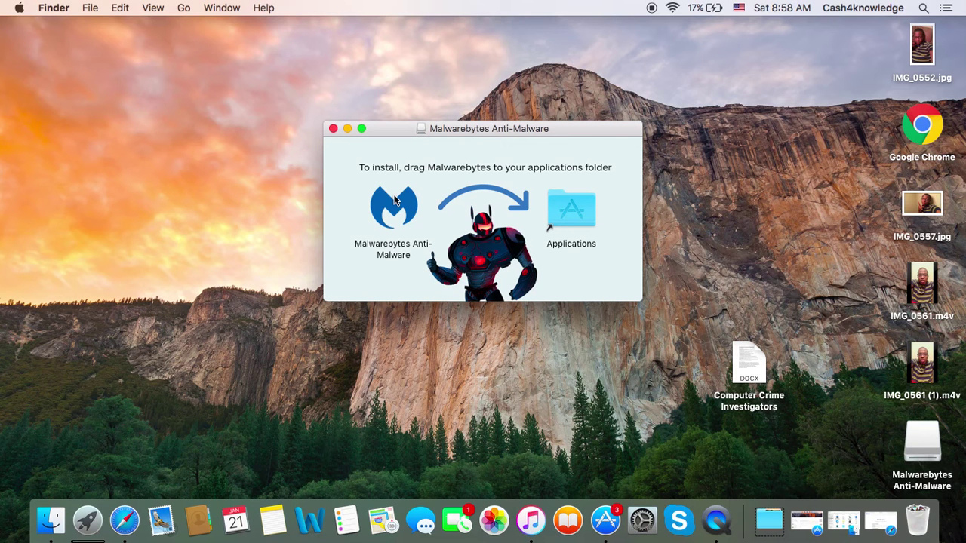
pyautogui.click(393, 197)
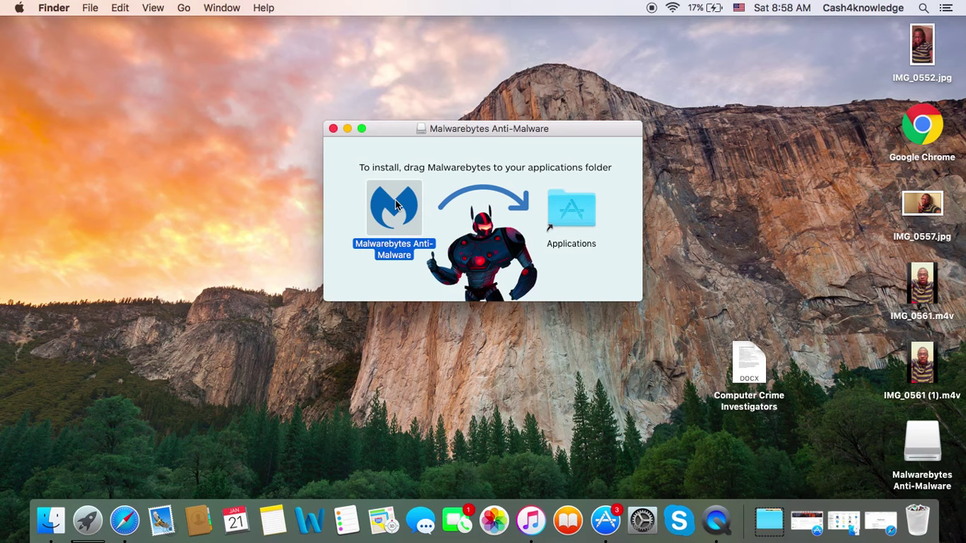
pyautogui.moveTo(396, 202); pyautogui.dragTo(571, 198)
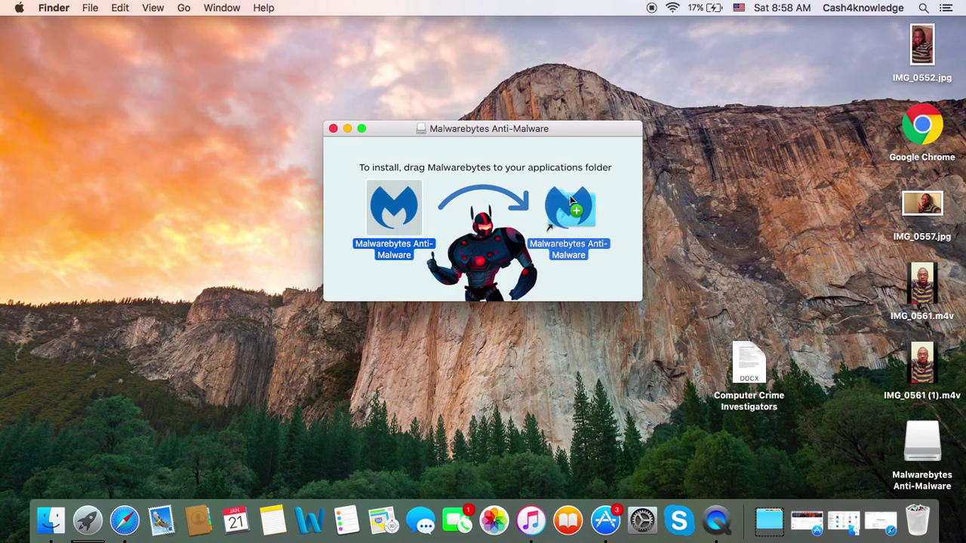
pyautogui.doubleClick(571, 199)
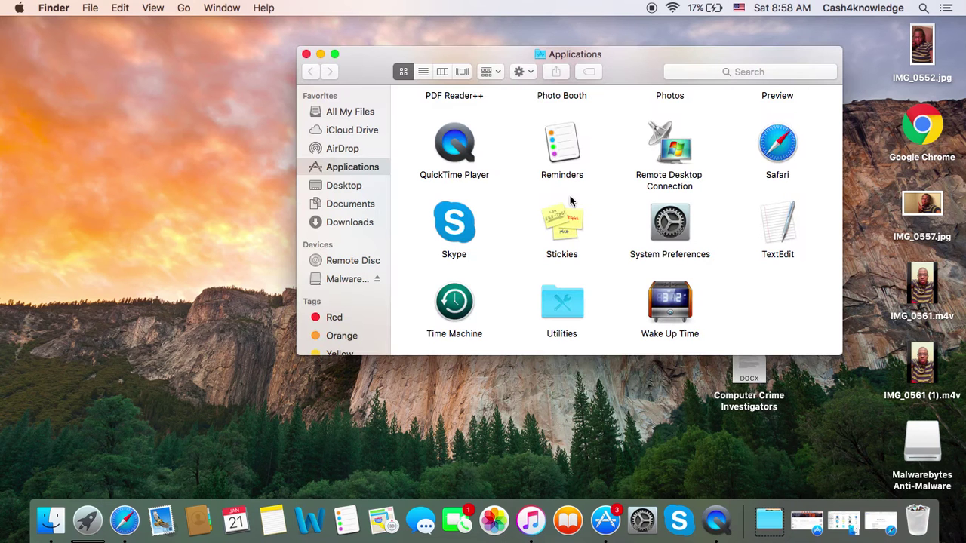
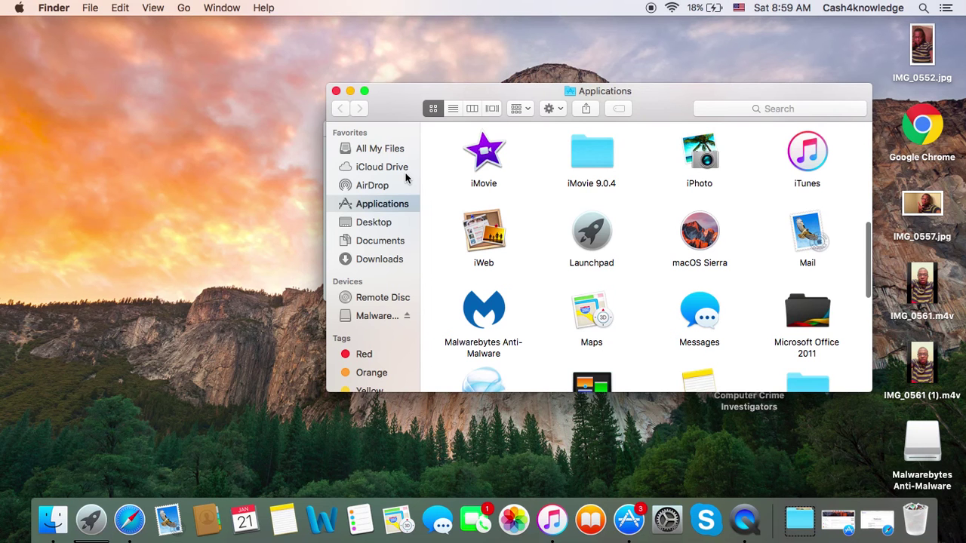
pyautogui.click(336, 91)
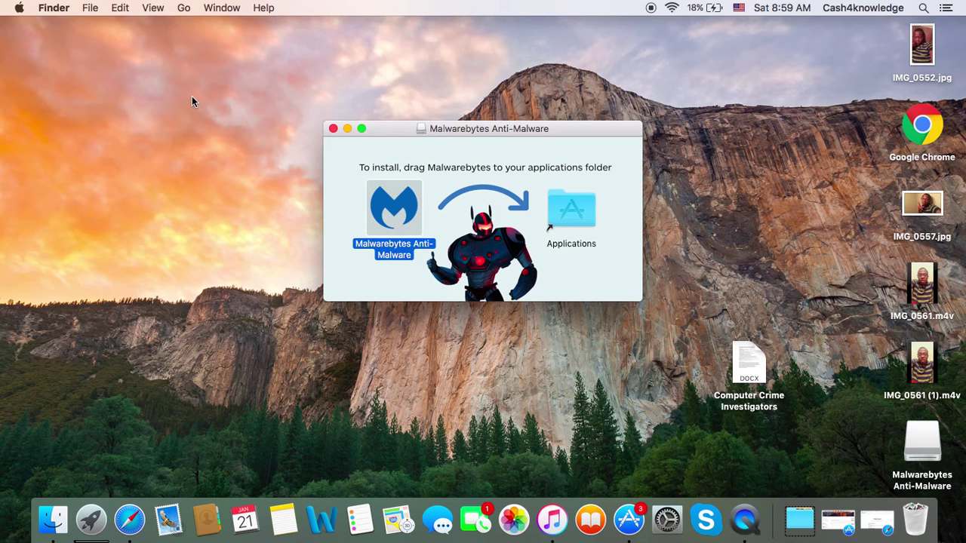
pyautogui.click(125, 534)
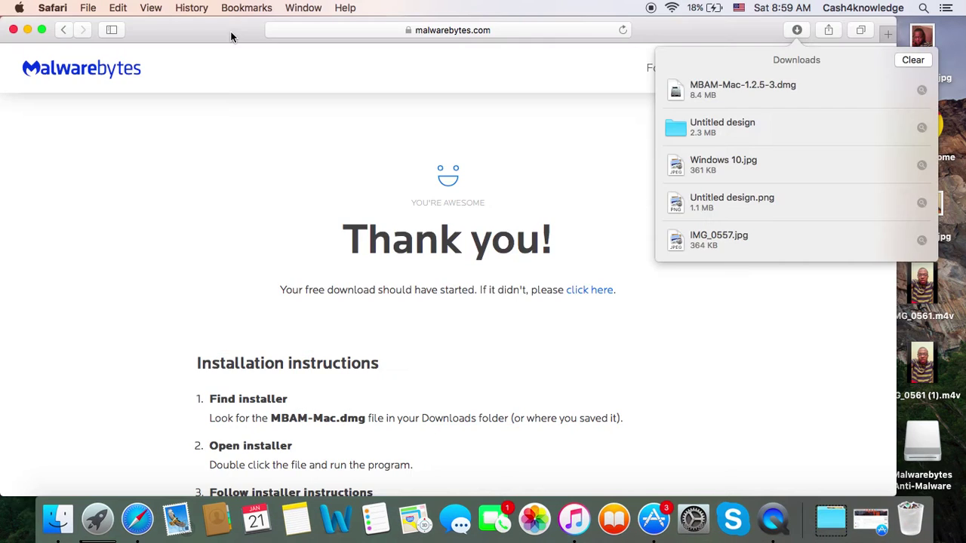
pyautogui.doubleClick(231, 36)
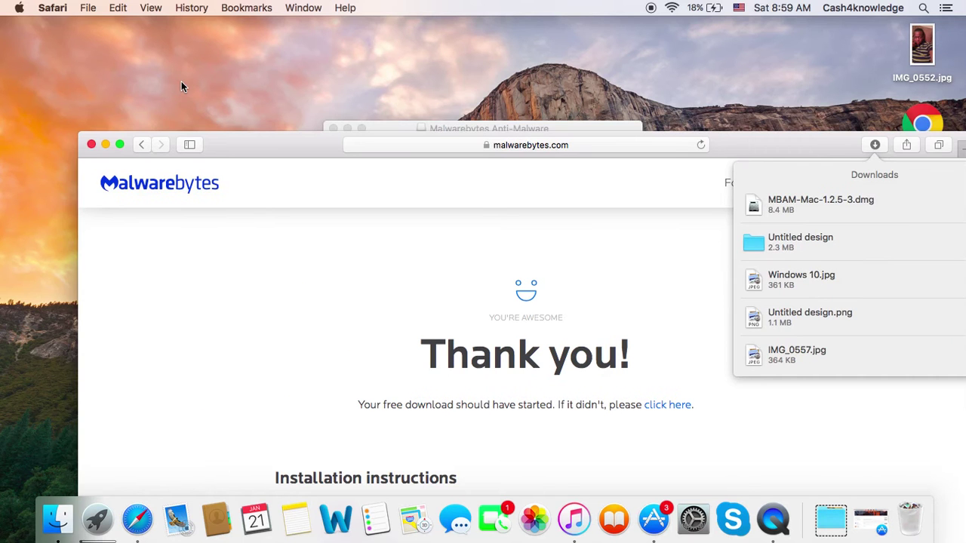
pyautogui.click(181, 81)
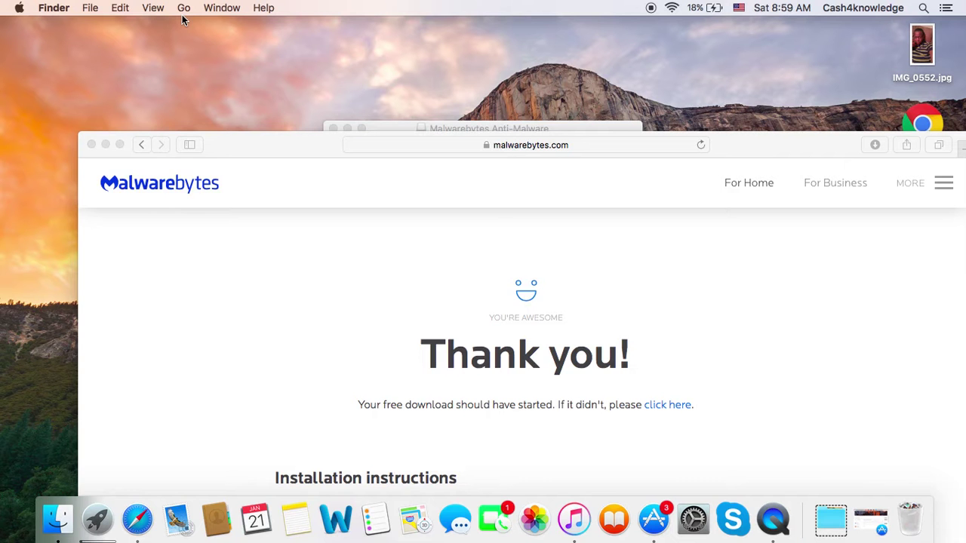
pyautogui.click(119, 144)
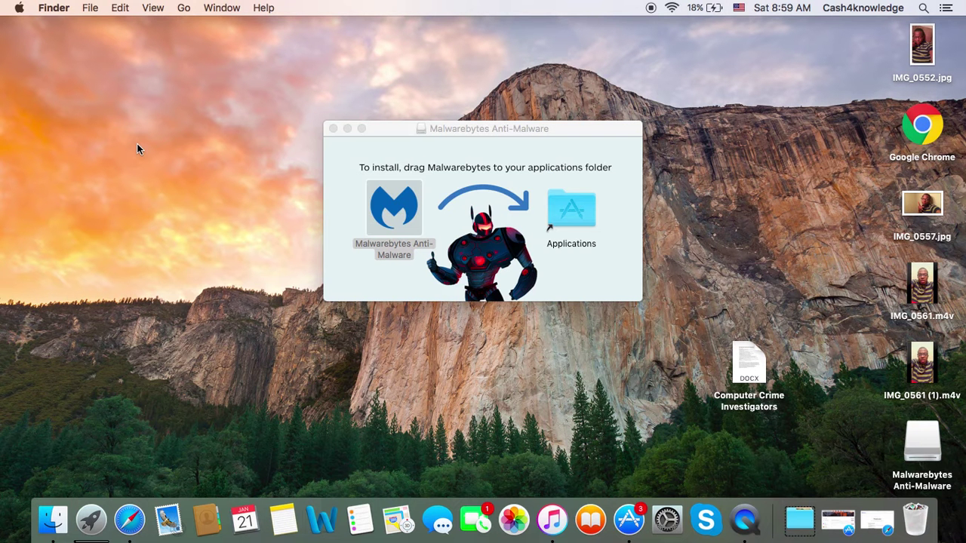
# - Launch Malwarebytes Anti-Malware from the Applications folder, approve opening the downloaded application, and reposition its window higher on the desktop
pyautogui.click(183, 7)
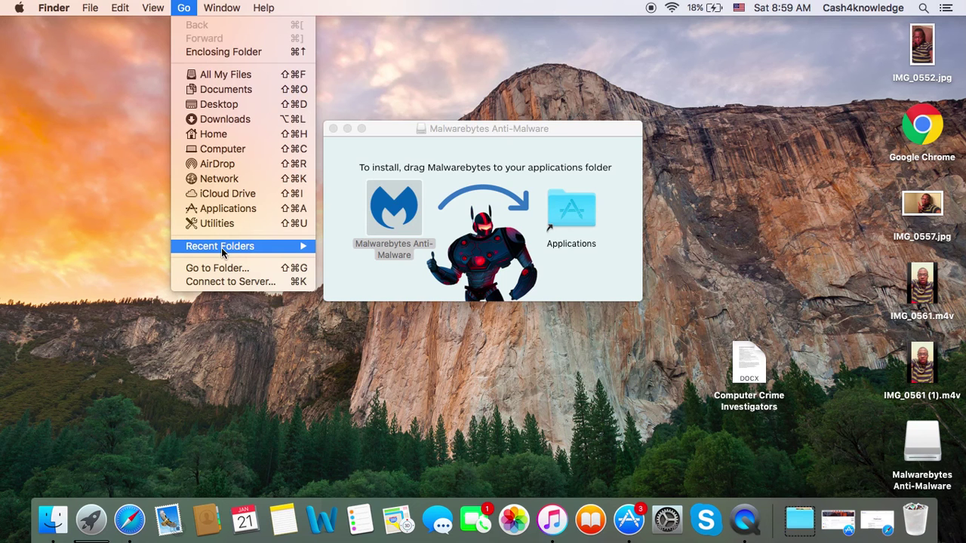
pyautogui.click(226, 210)
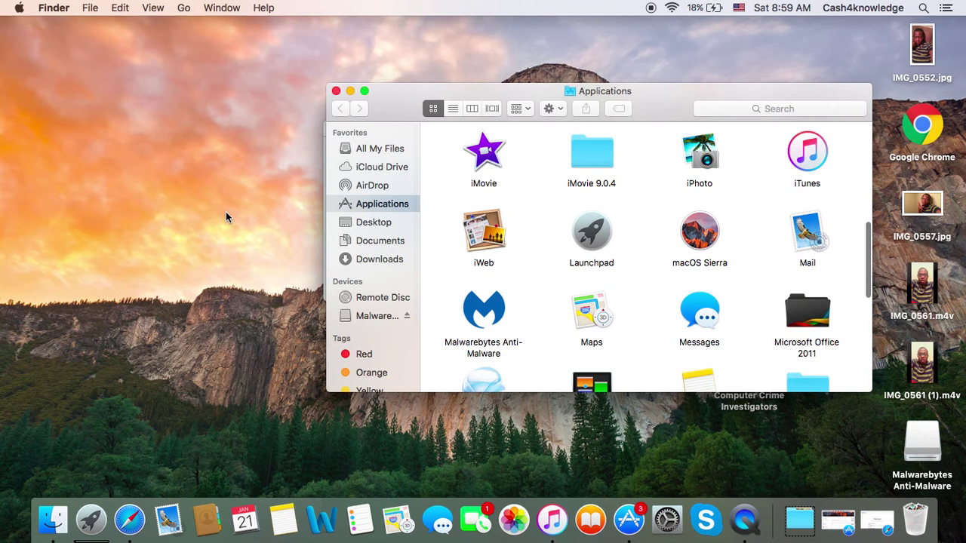
pyautogui.doubleClick(480, 307)
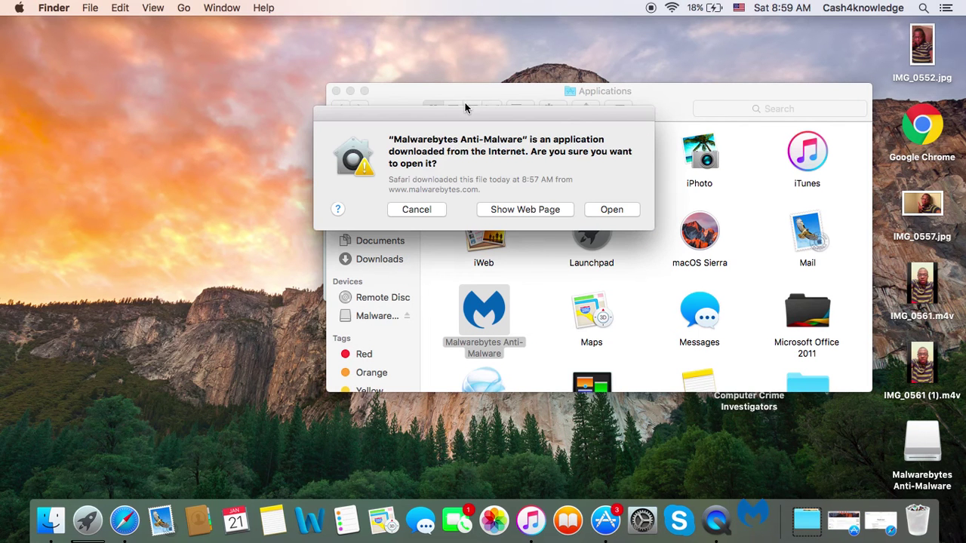
pyautogui.click(617, 212)
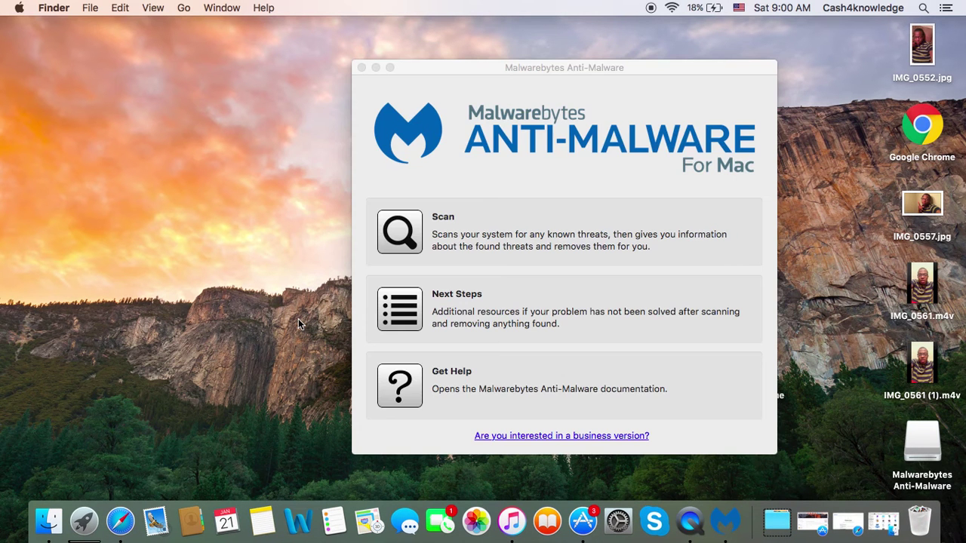
pyautogui.moveTo(449, 66); pyautogui.dragTo(403, 37)
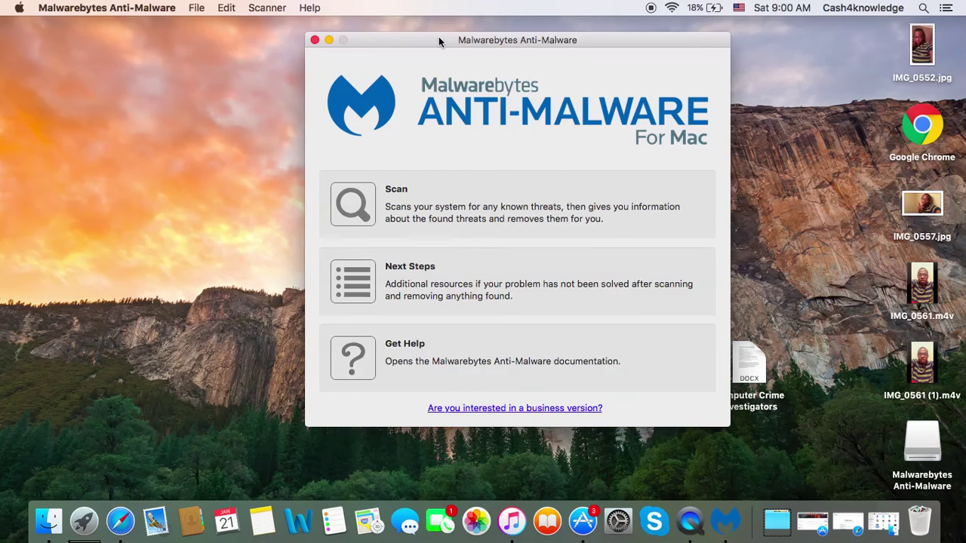
pyautogui.moveTo(439, 38)
pyautogui.mouseDown()
pyautogui.moveTo(679, 129)
pyautogui.moveTo(433, 41)
pyautogui.mouseUp()
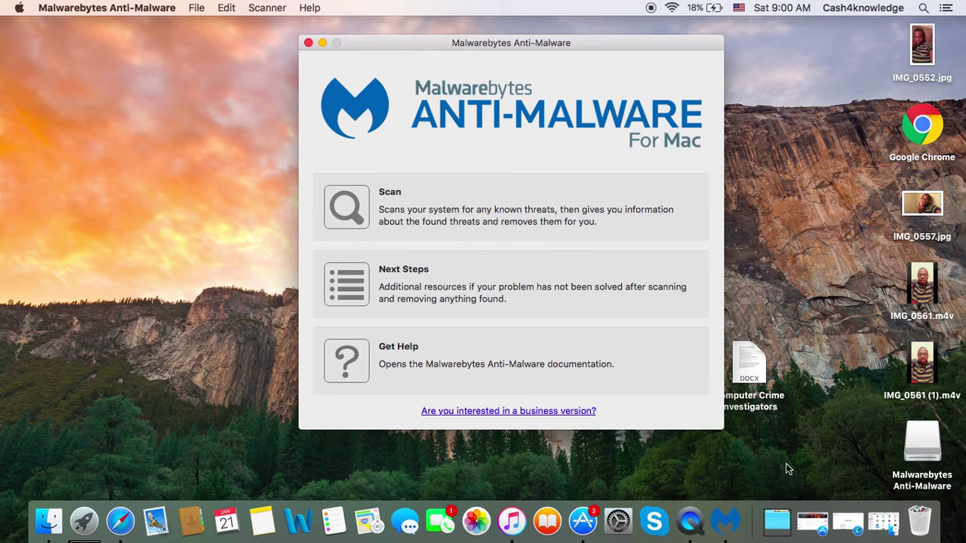
pyautogui.click(777, 521)
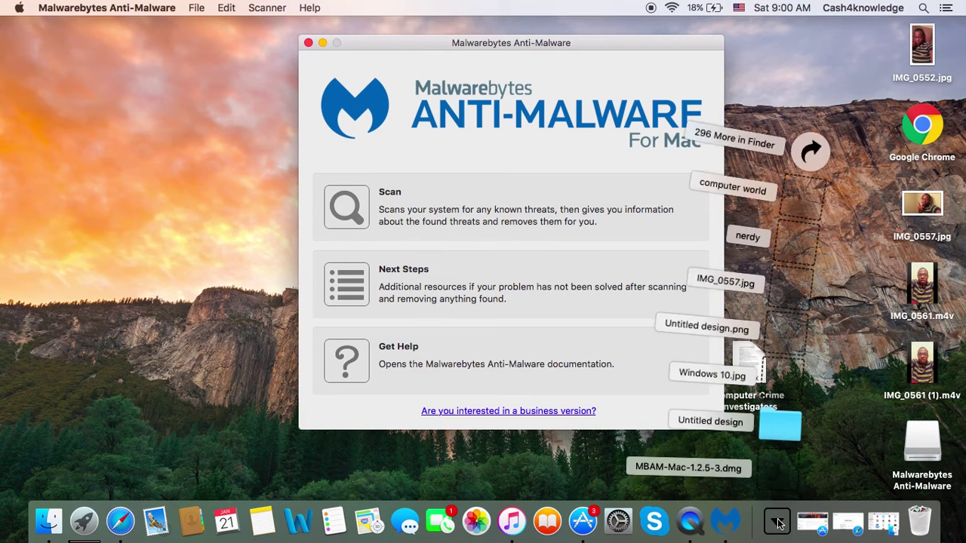
pyautogui.click(778, 521)
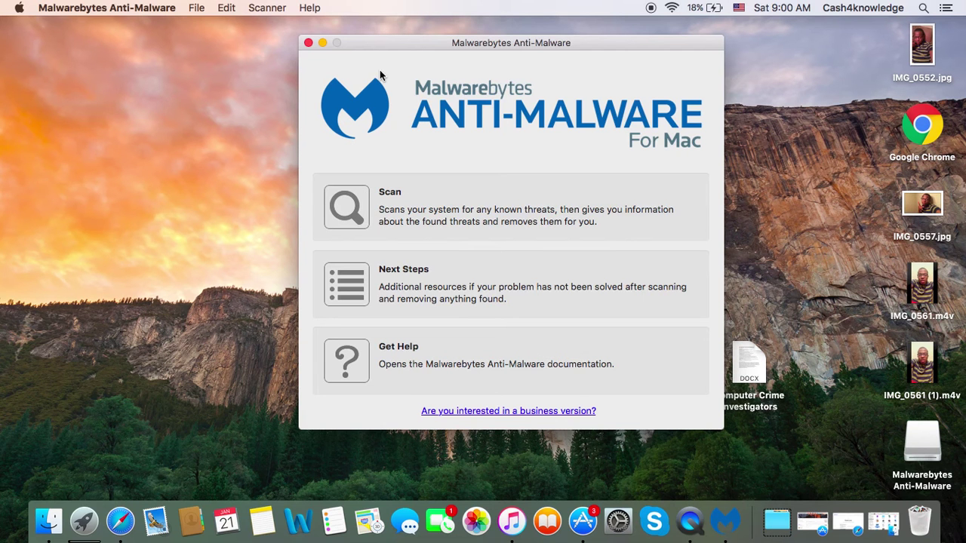
pyautogui.moveTo(366, 48); pyautogui.dragTo(338, 66)
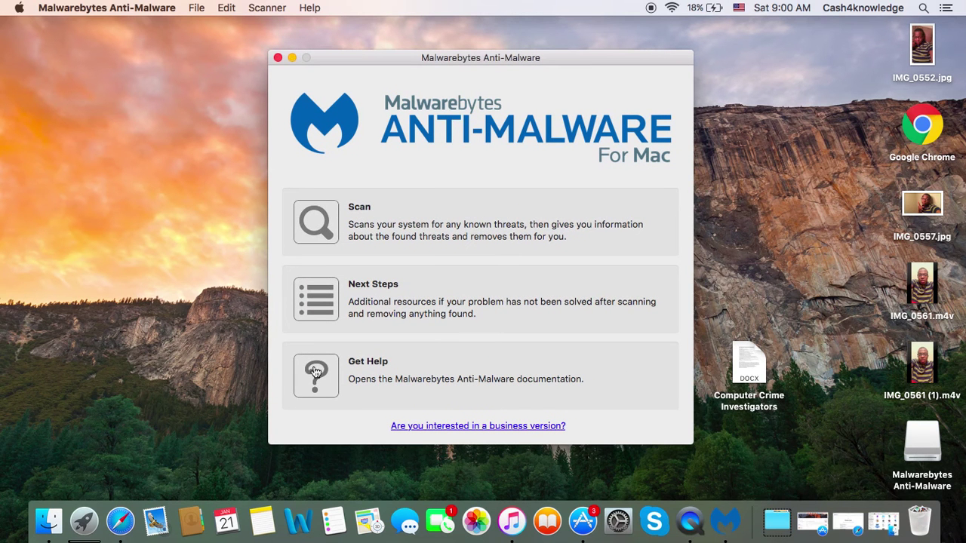
# - Open the Applications folder in Finder, then close Malwarebytes Anti-Malware and relaunch it from that folder
pyautogui.click(252, 19)
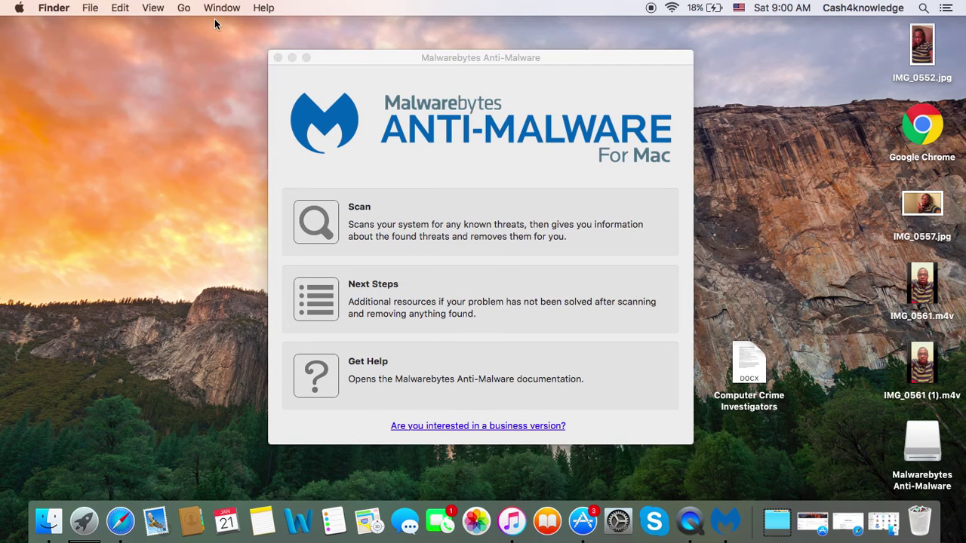
pyautogui.click(184, 7)
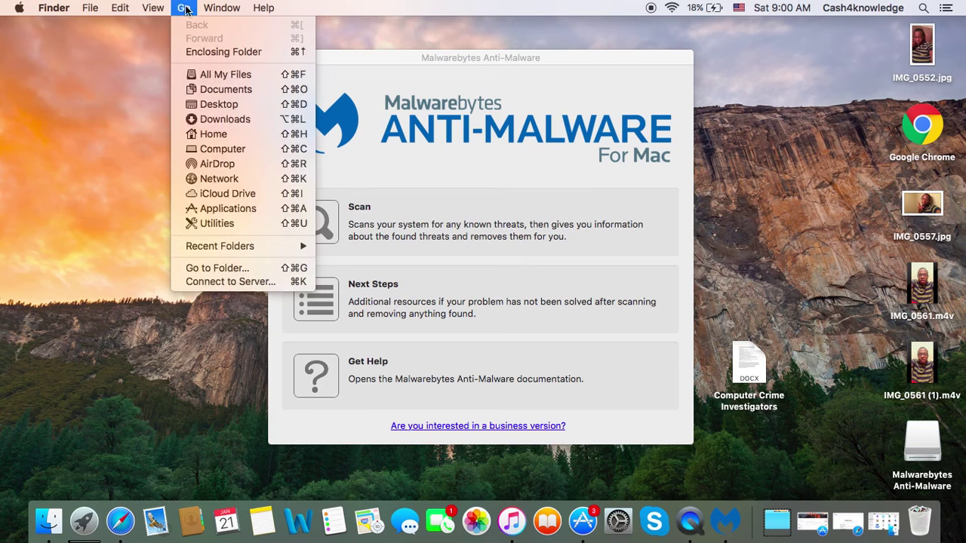
pyautogui.click(237, 209)
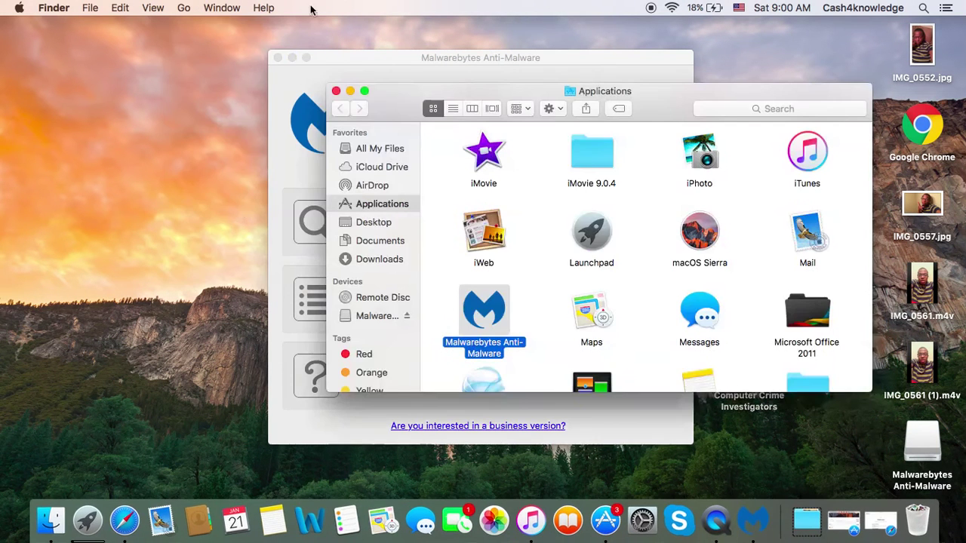
pyautogui.click(278, 58)
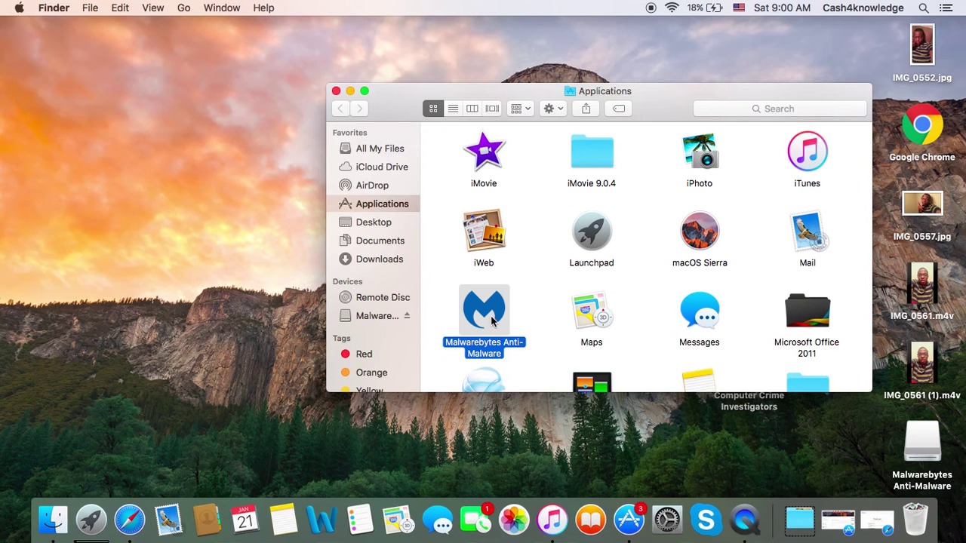
pyautogui.doubleClick(492, 321)
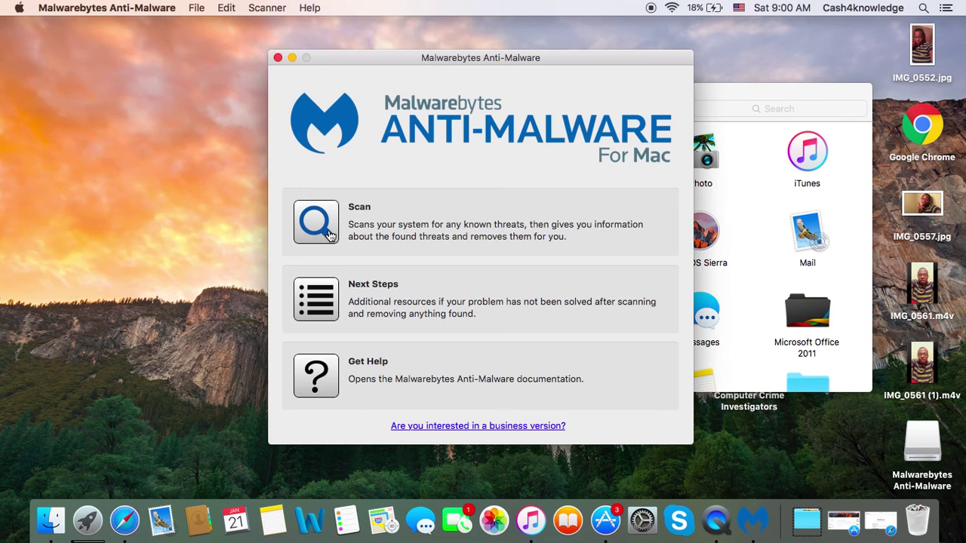
# - Scan the system for threats, dismiss the scan report, and close the Malwarebytes and Applications windows
pyautogui.click(325, 230)
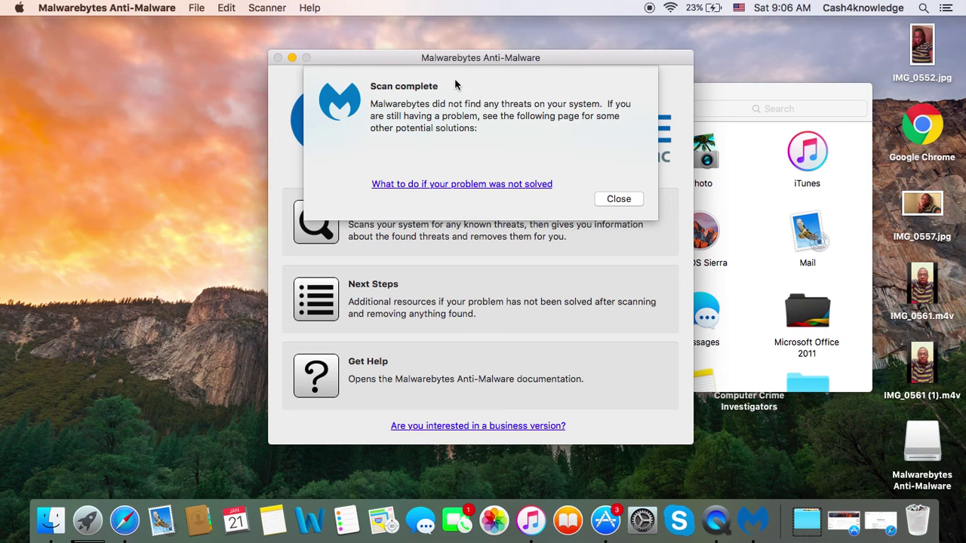
pyautogui.click(616, 200)
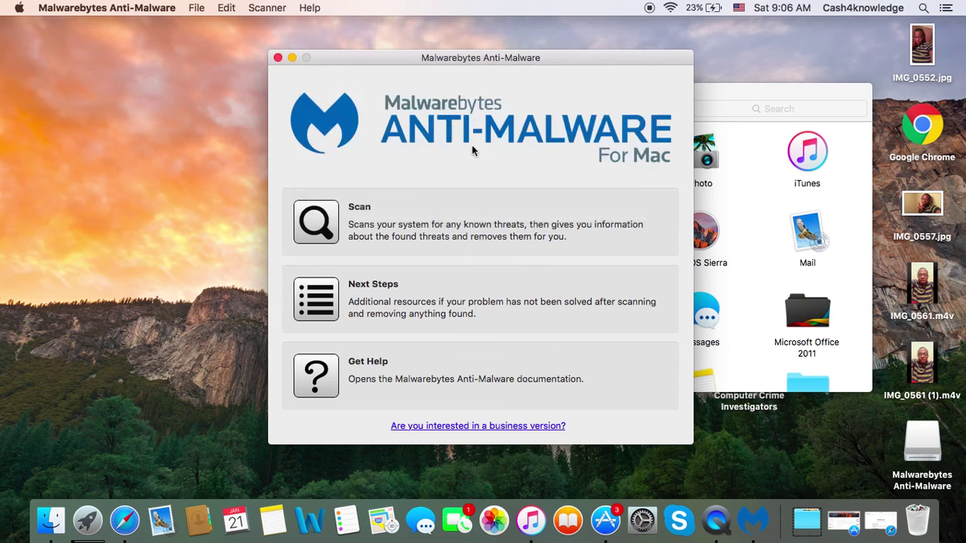
pyautogui.click(277, 57)
pyautogui.click(336, 91)
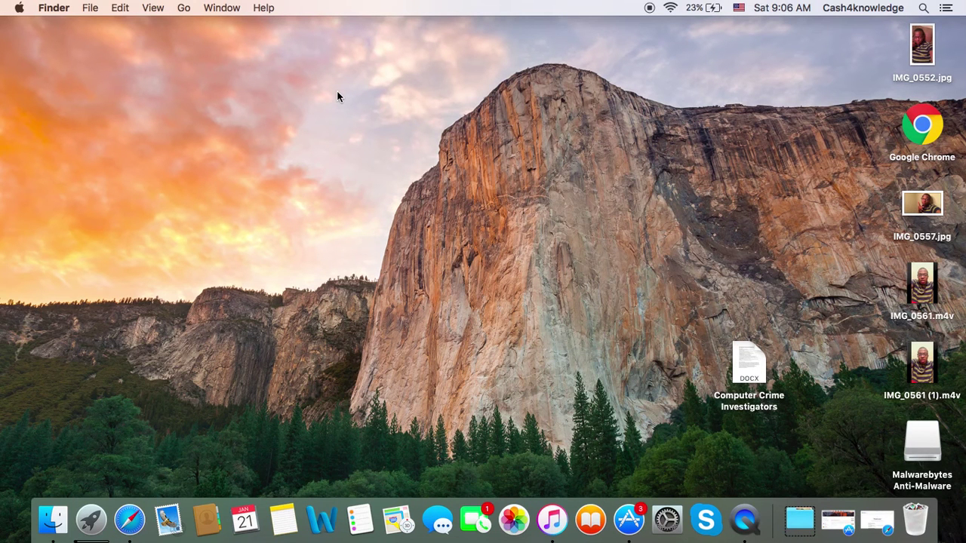
# - Switch to Safari, reposition its window higher on the desktop, and clear all browsing history
pyautogui.click(130, 520)
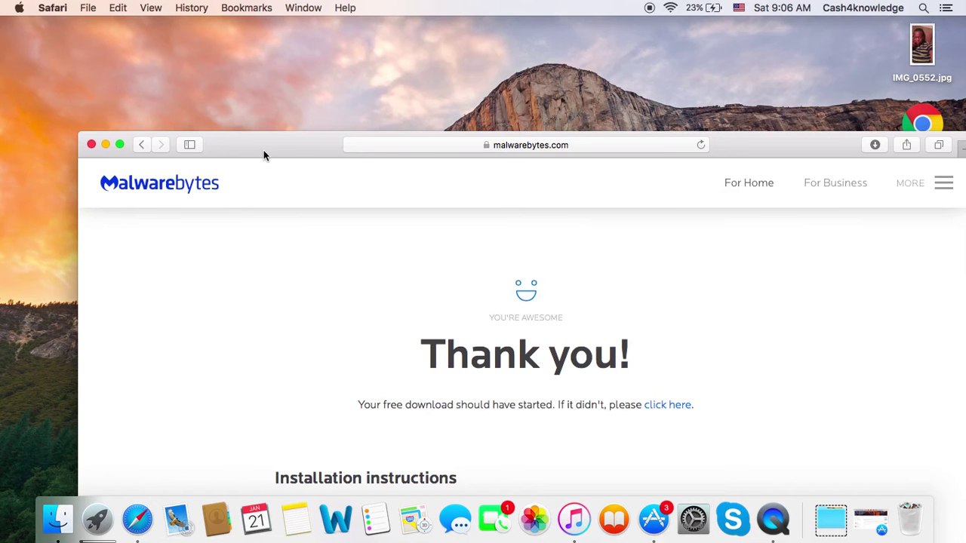
pyautogui.moveTo(263, 150); pyautogui.dragTo(245, 80)
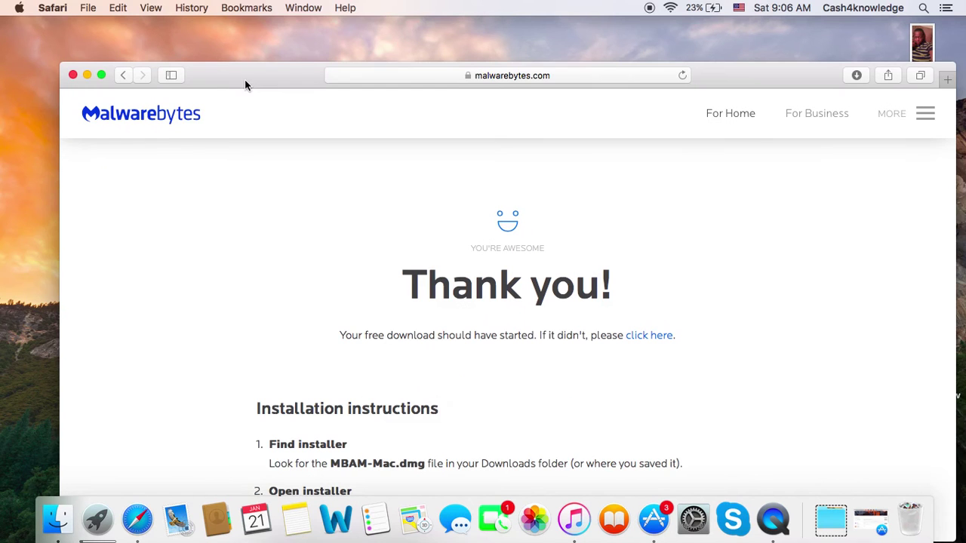
pyautogui.click(53, 8)
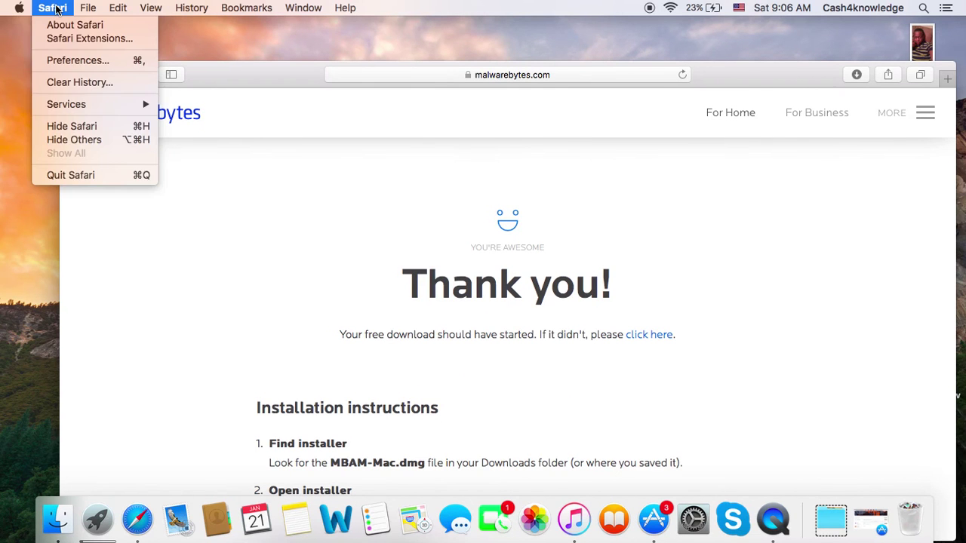
pyautogui.click(72, 78)
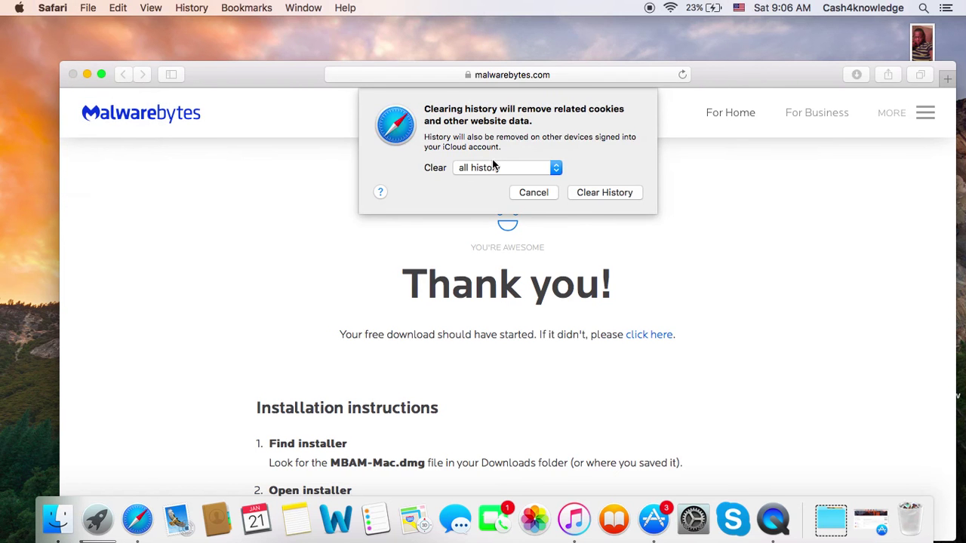
pyautogui.click(596, 191)
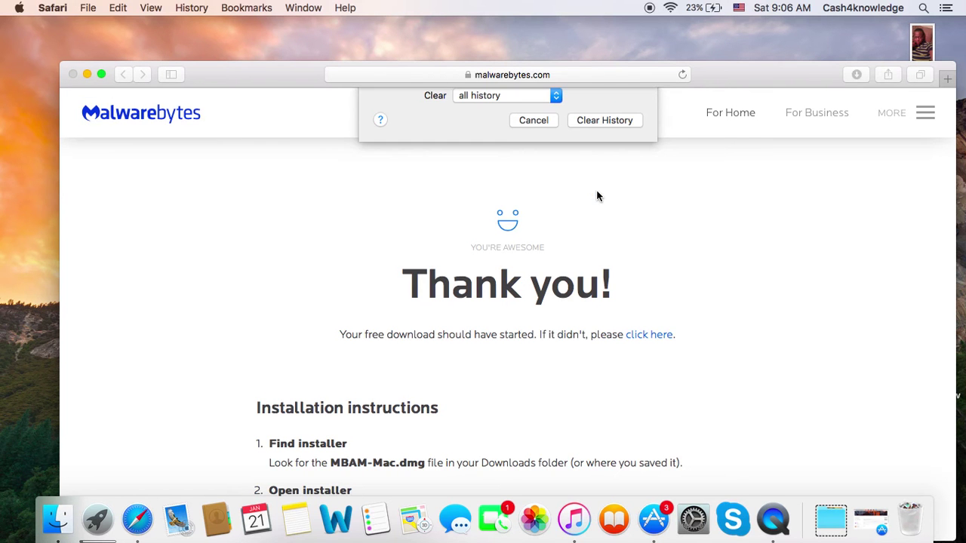
# - Check the installed extensions in Safari's preferences, remove all stored website data under Privacy, and close Safari's windows
pyautogui.click(63, 11)
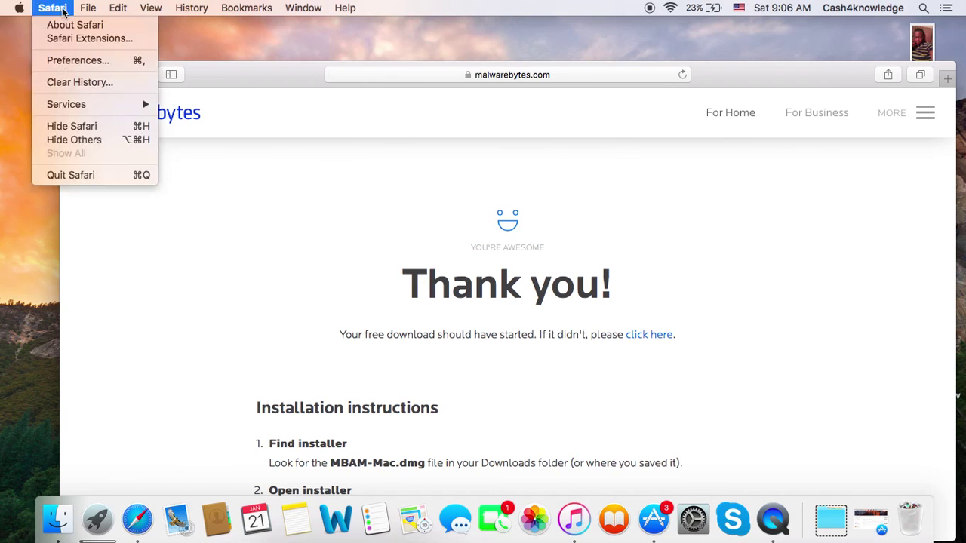
pyautogui.click(67, 61)
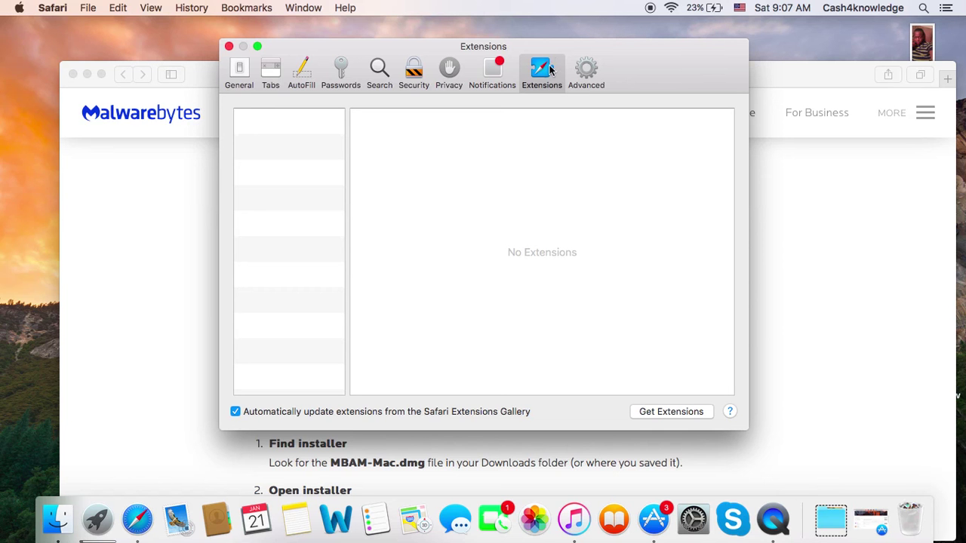
pyautogui.click(451, 70)
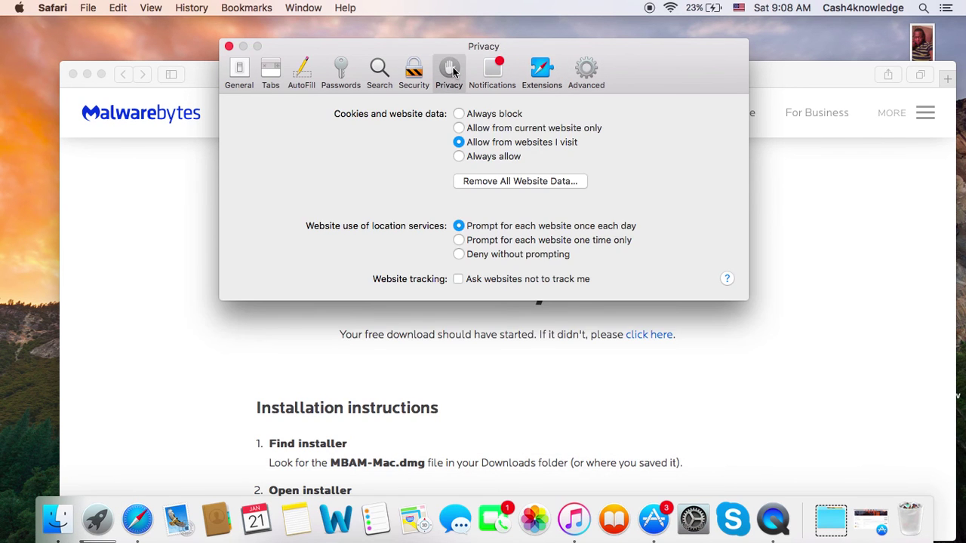
pyautogui.click(496, 182)
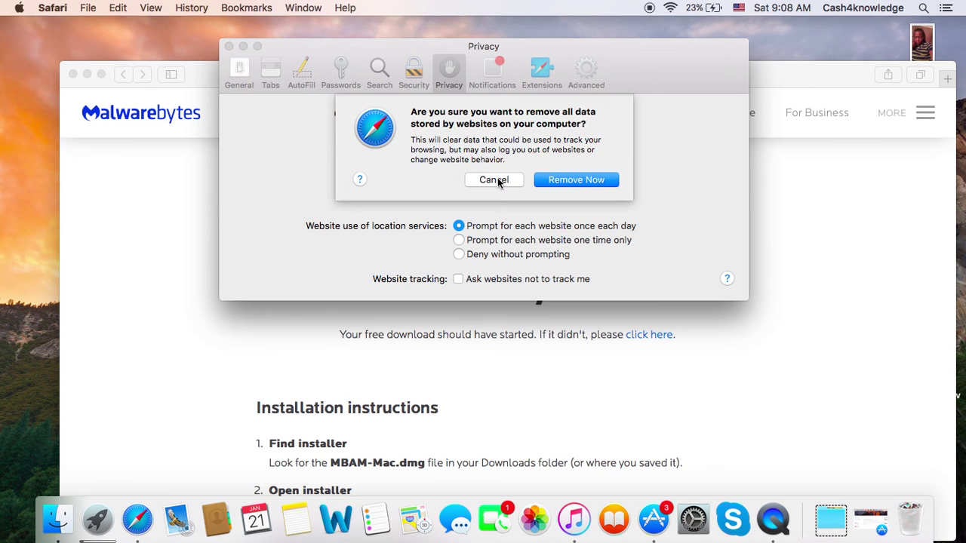
pyautogui.click(564, 181)
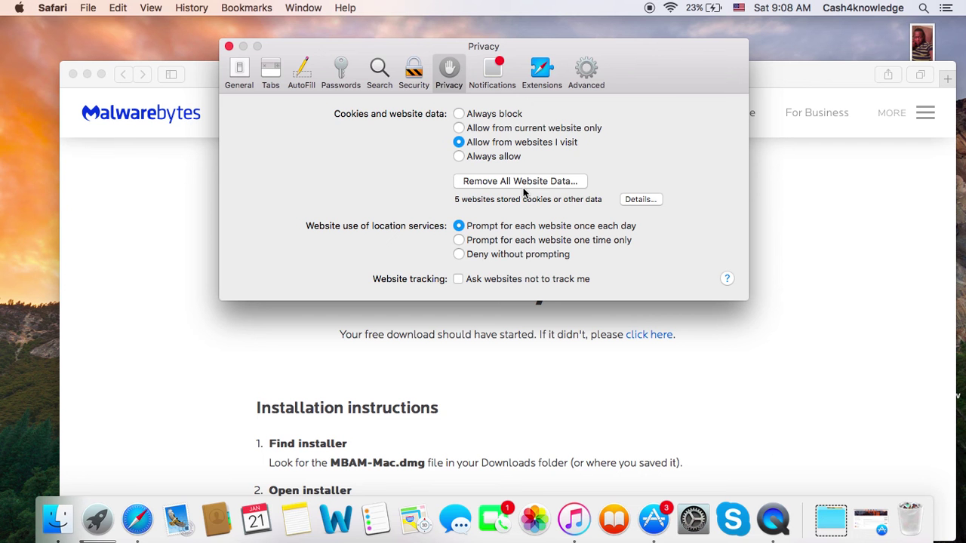
pyautogui.click(518, 184)
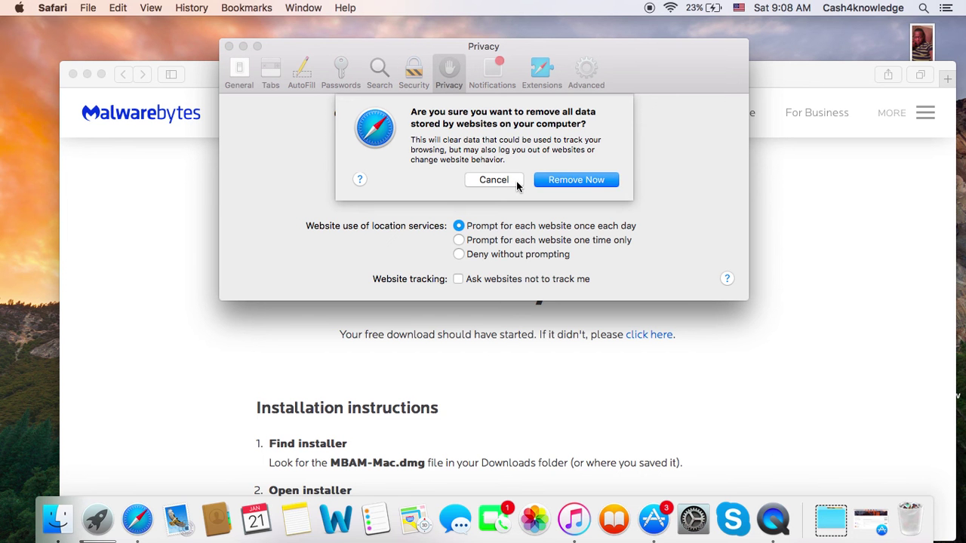
pyautogui.click(566, 180)
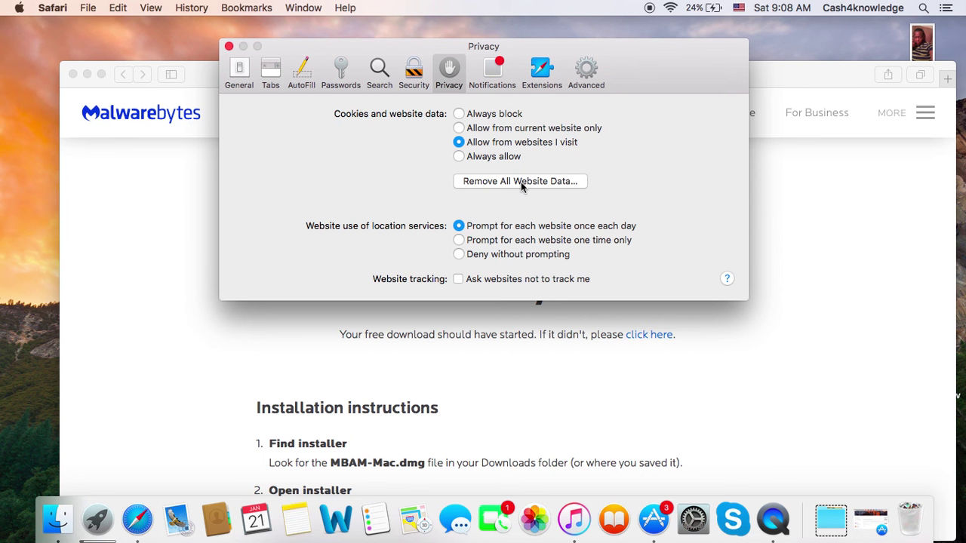
pyautogui.click(520, 182)
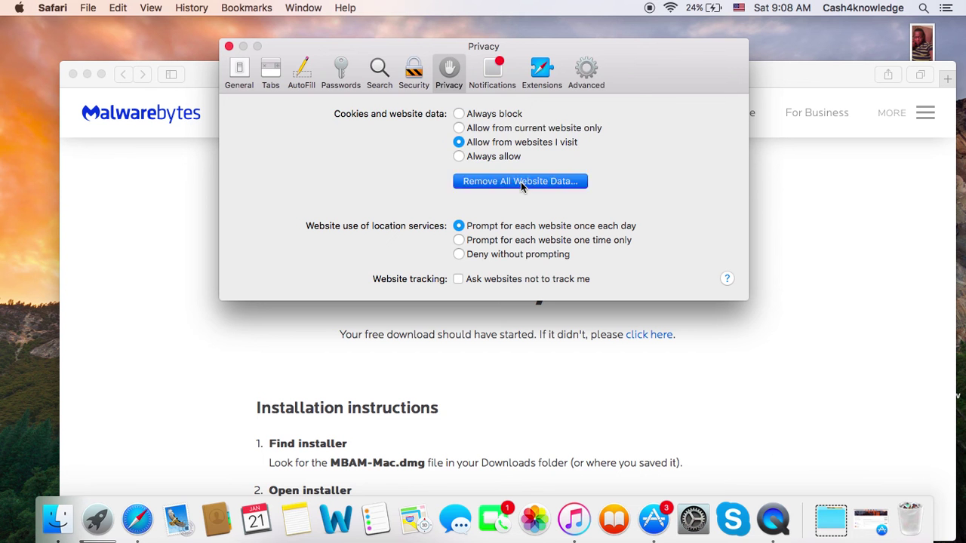
pyautogui.click(560, 181)
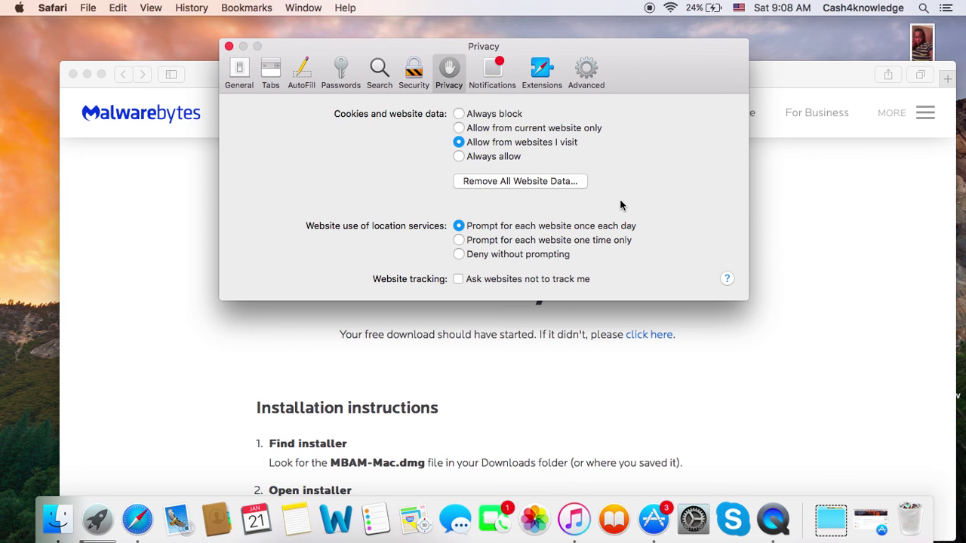
pyautogui.click(230, 47)
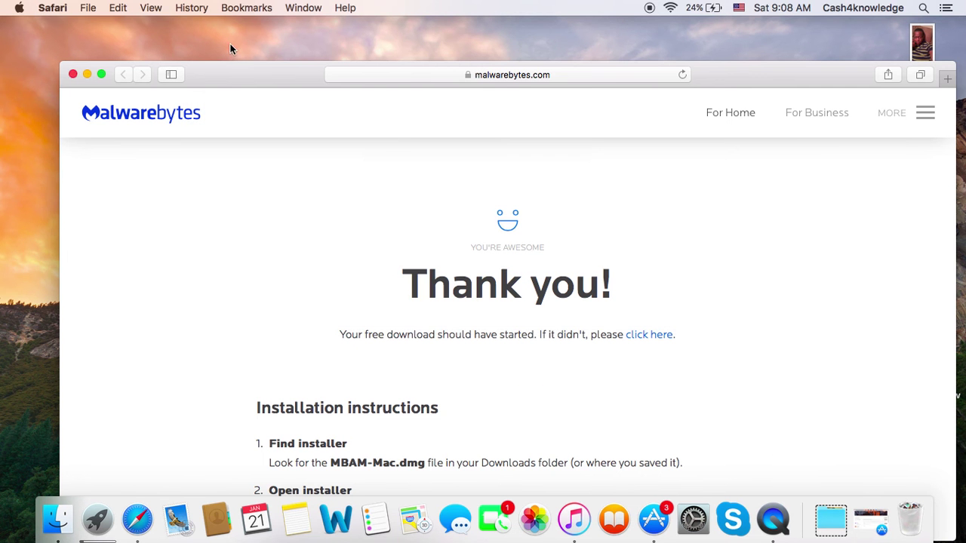
pyautogui.click(73, 74)
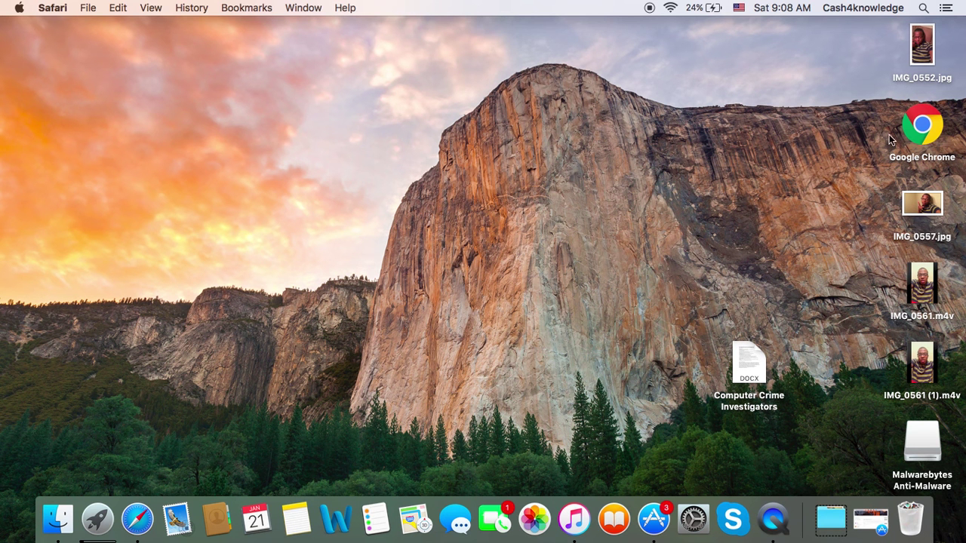
# - Launch Google Chrome and clear browsing history, download history, cookies and site data, and cached files from the beginning of time
pyautogui.click(929, 126)
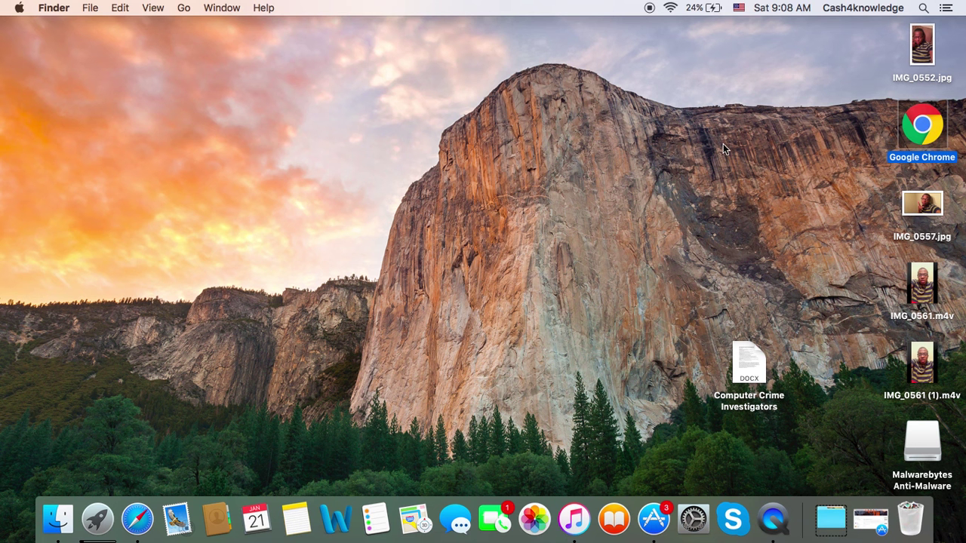
pyautogui.doubleClick(922, 133)
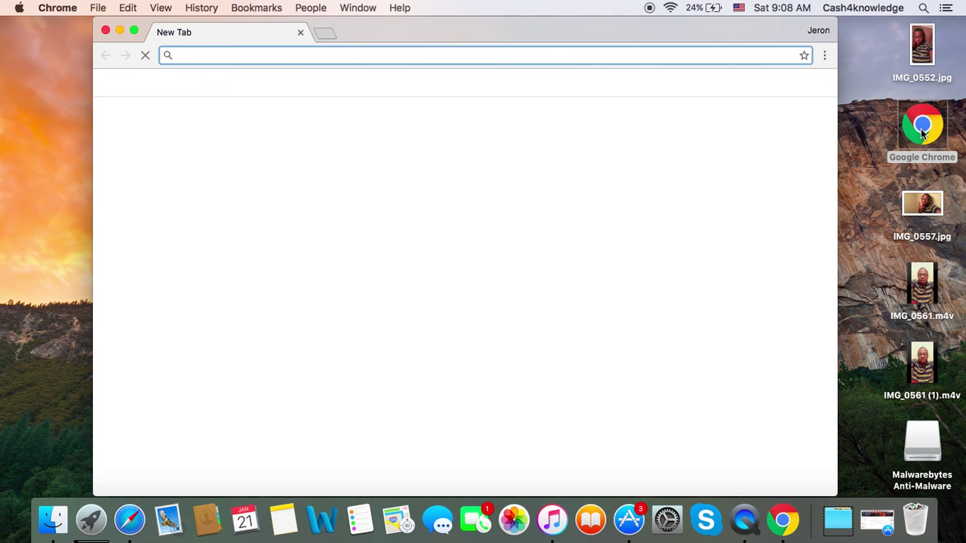
pyautogui.click(58, 8)
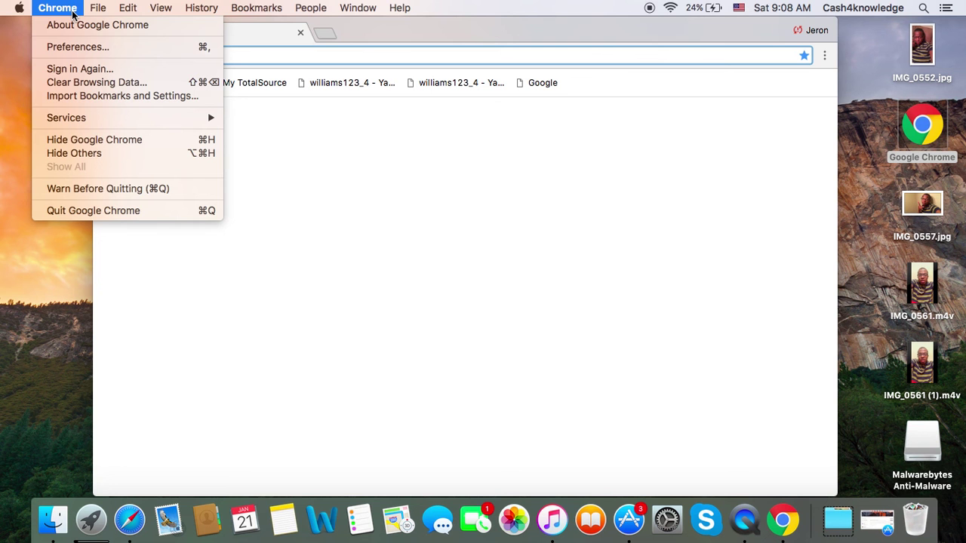
pyautogui.click(79, 70)
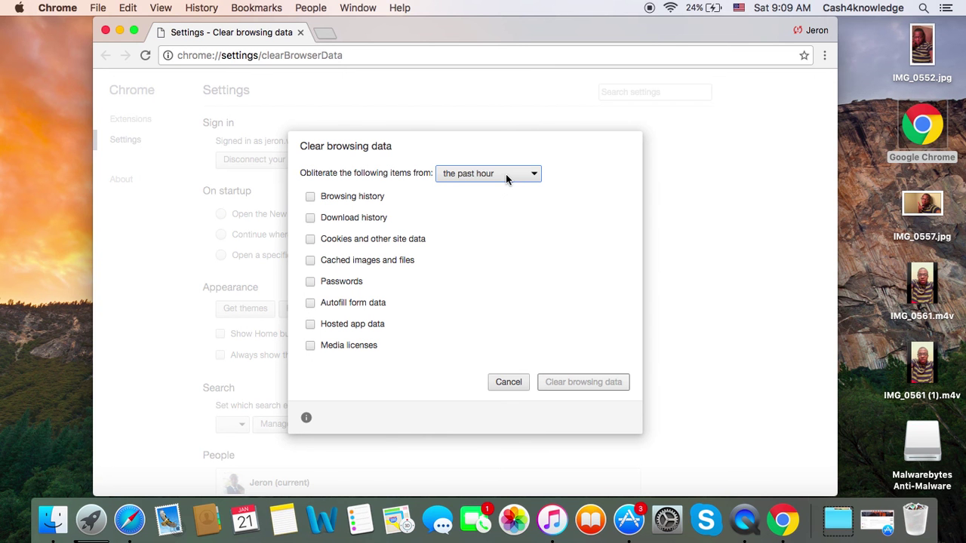
pyautogui.click(506, 173)
pyautogui.click(497, 173)
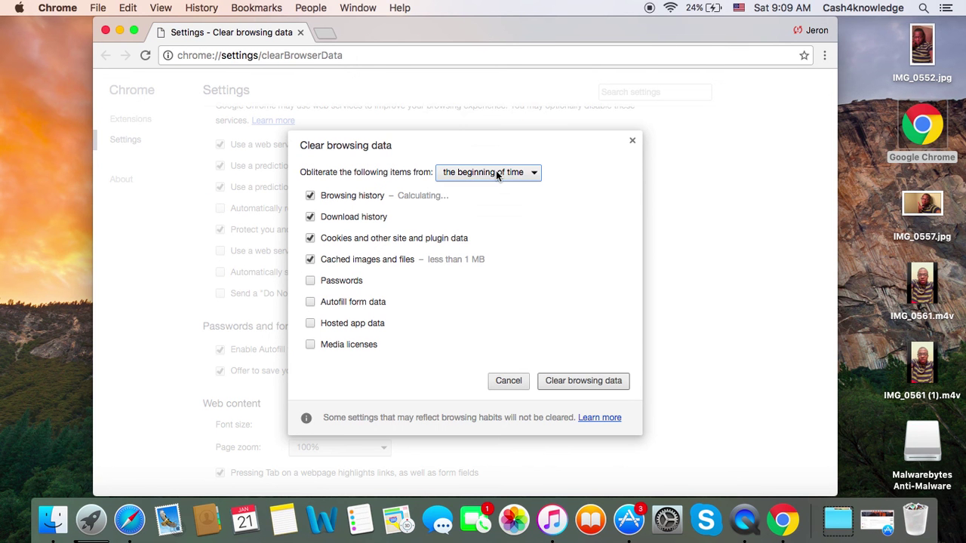
pyautogui.click(566, 382)
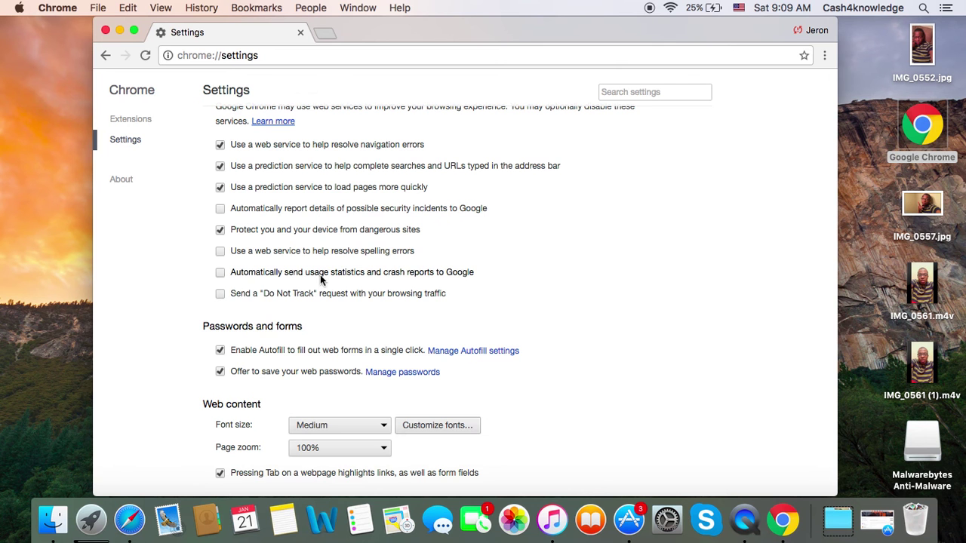
# - Review the full list of installed Chrome extensions for anything unwanted
pyautogui.click(141, 124)
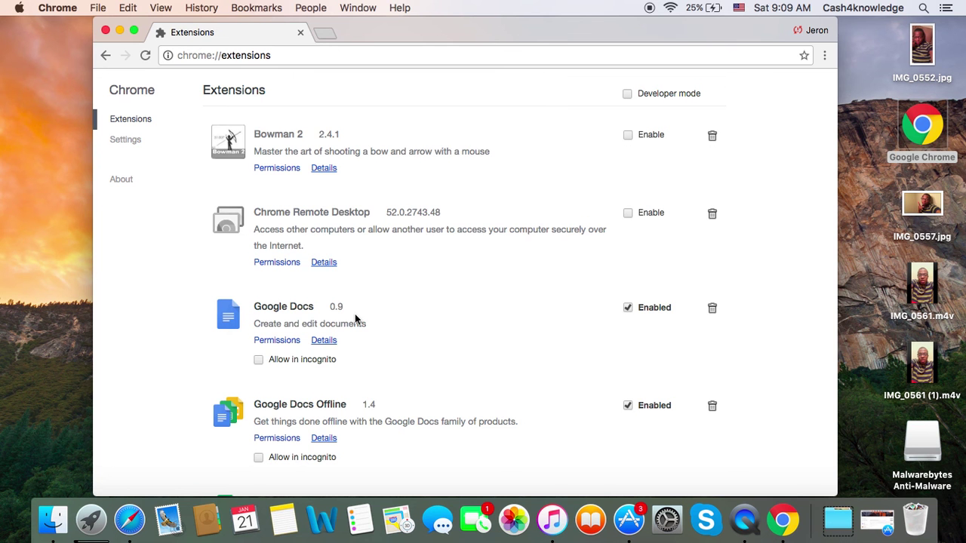
pyautogui.scroll(-5, 356, 320)
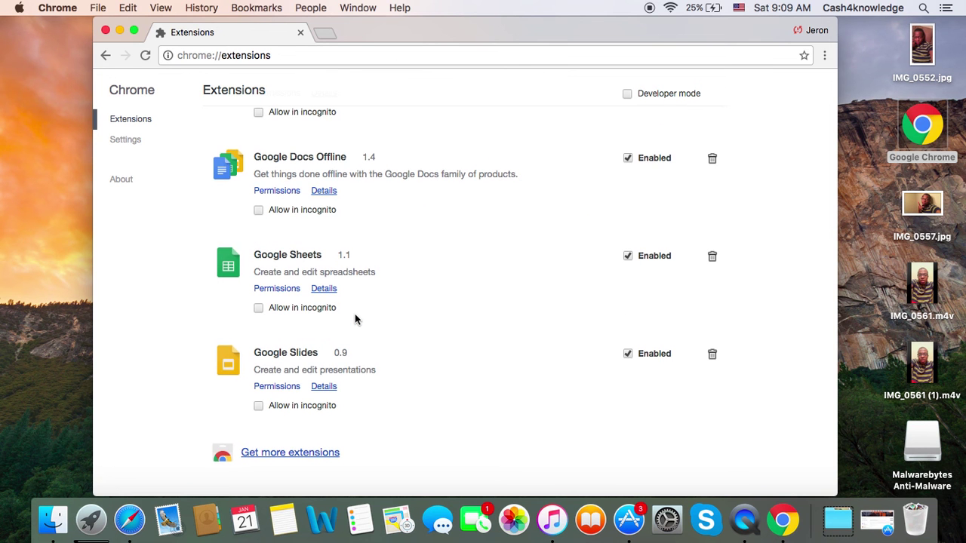
pyautogui.scroll(5, 354, 315)
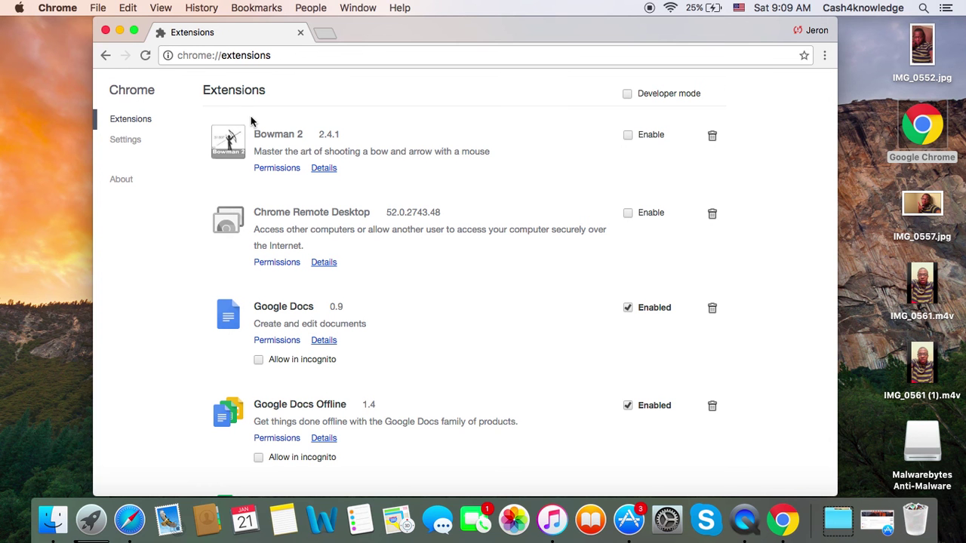
# - Reset Chrome's settings to their original defaults from the advanced settings, and quit the browser
pyautogui.click(134, 143)
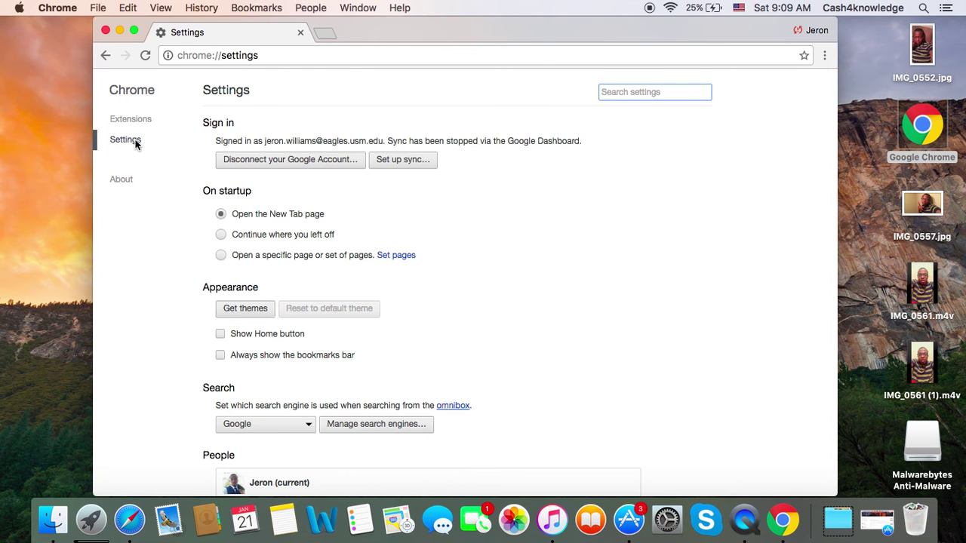
pyautogui.scroll(-5, 206, 351)
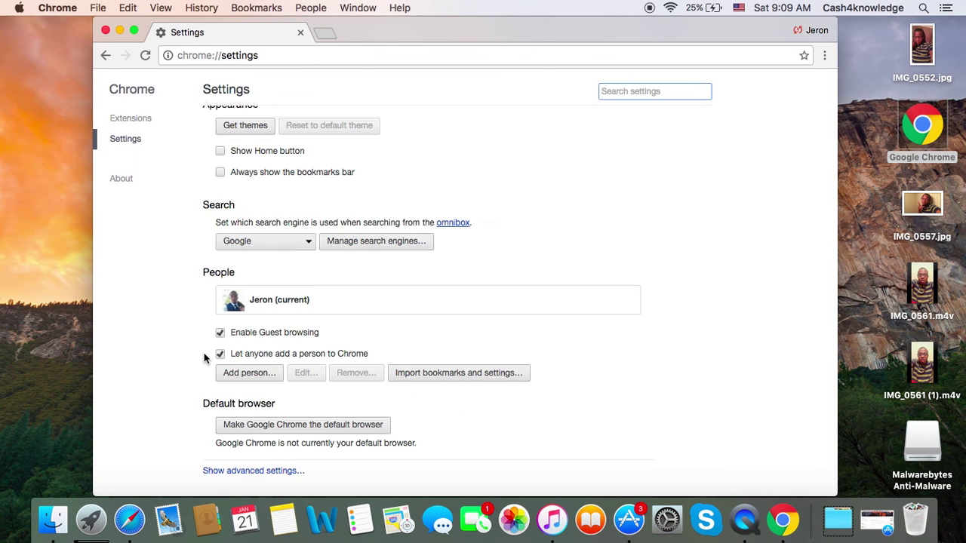
pyautogui.click(219, 474)
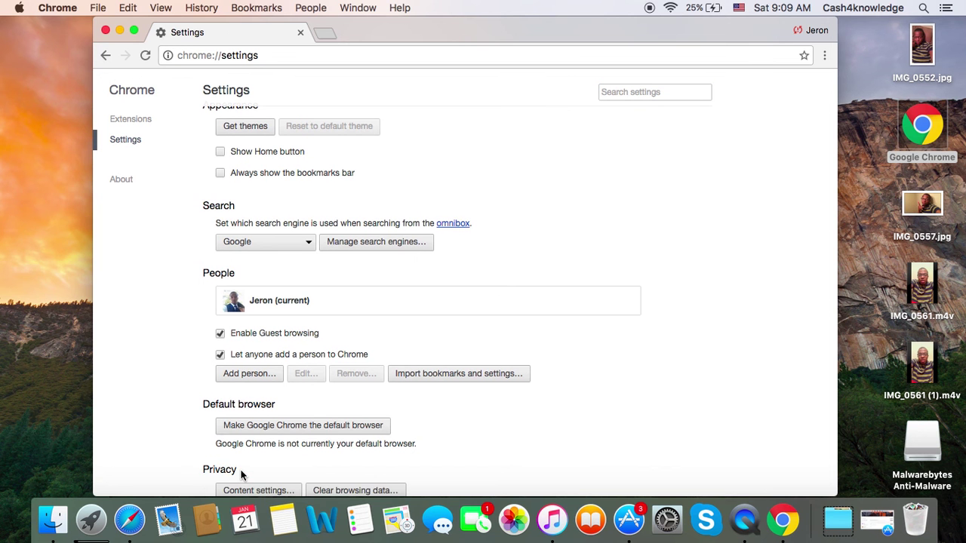
pyautogui.scroll(-10, 242, 474)
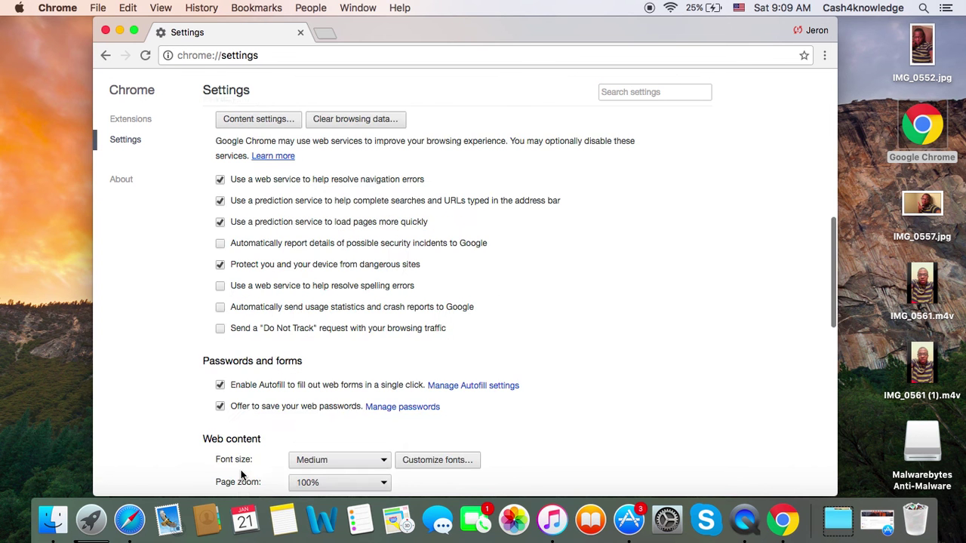
pyautogui.scroll(-8, 242, 474)
pyautogui.scroll(-8, 241, 474)
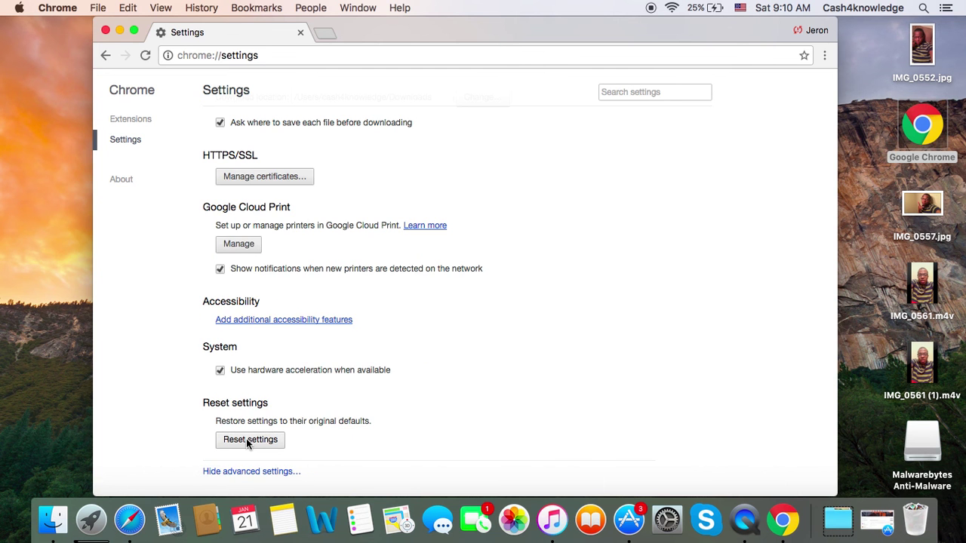
pyautogui.click(247, 442)
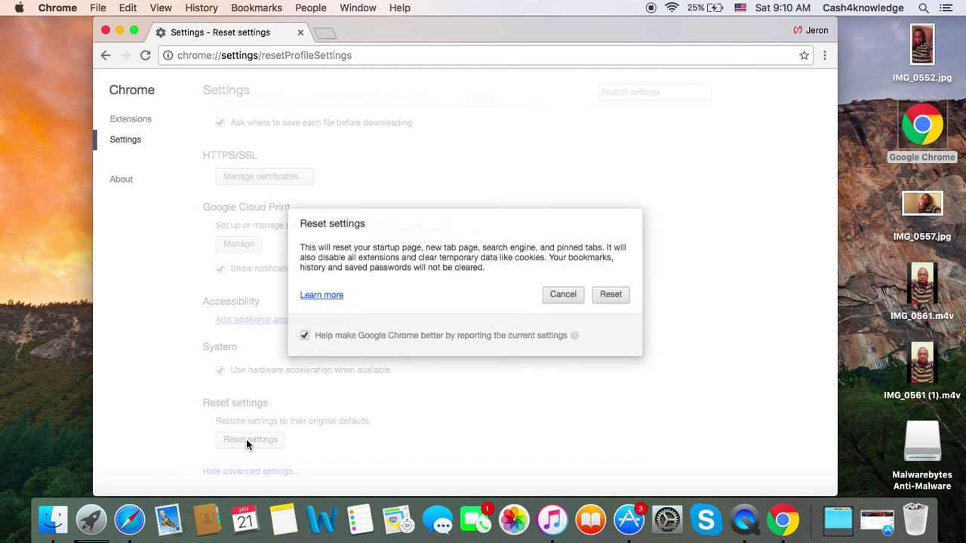
pyautogui.click(611, 295)
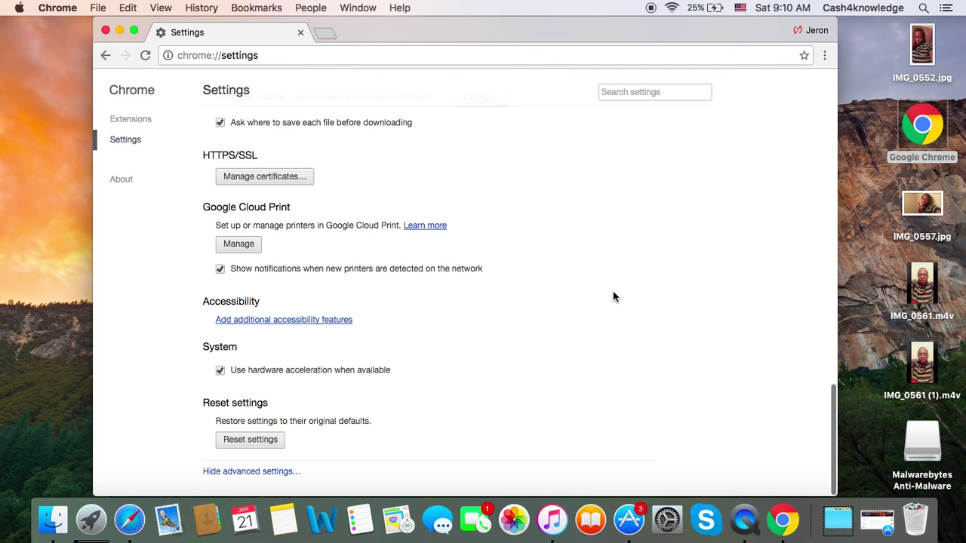
pyautogui.click(106, 30)
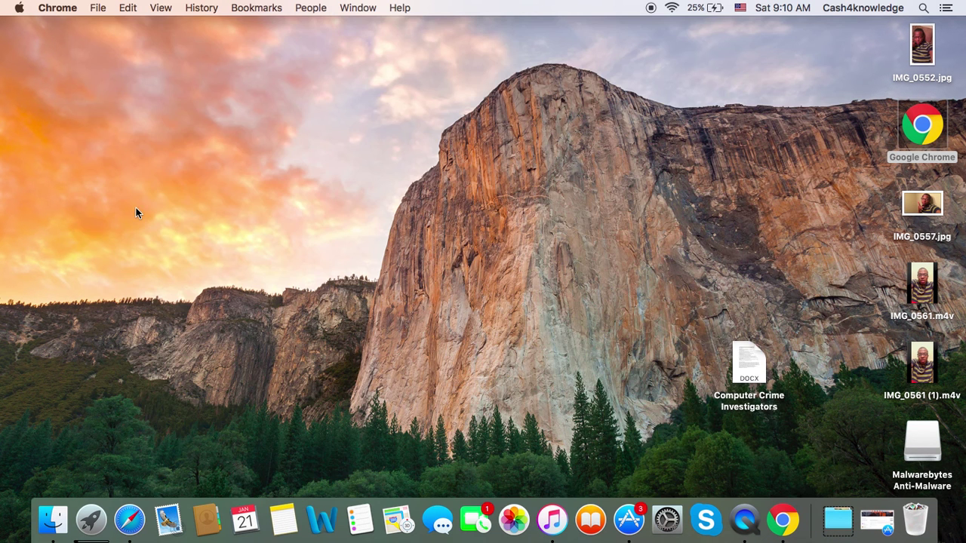
pyautogui.press('super+q')
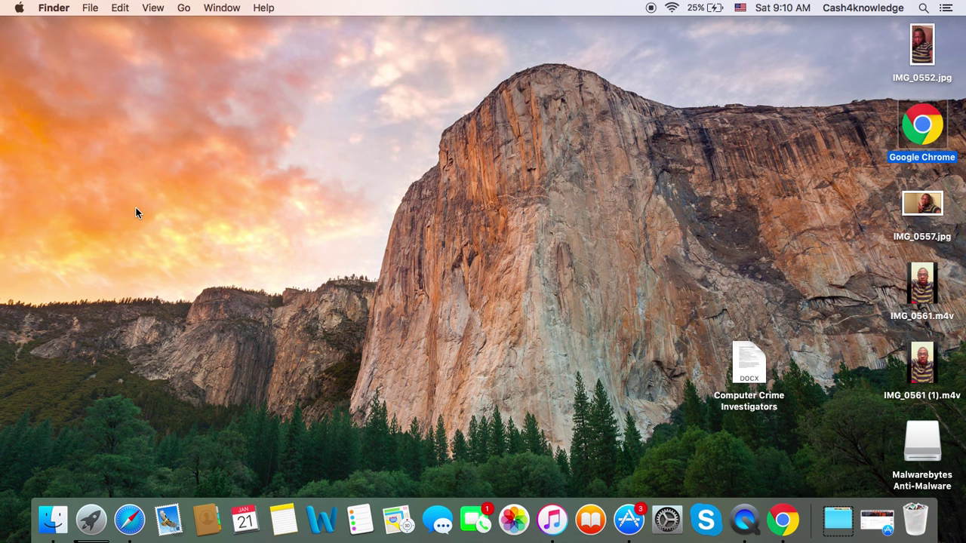